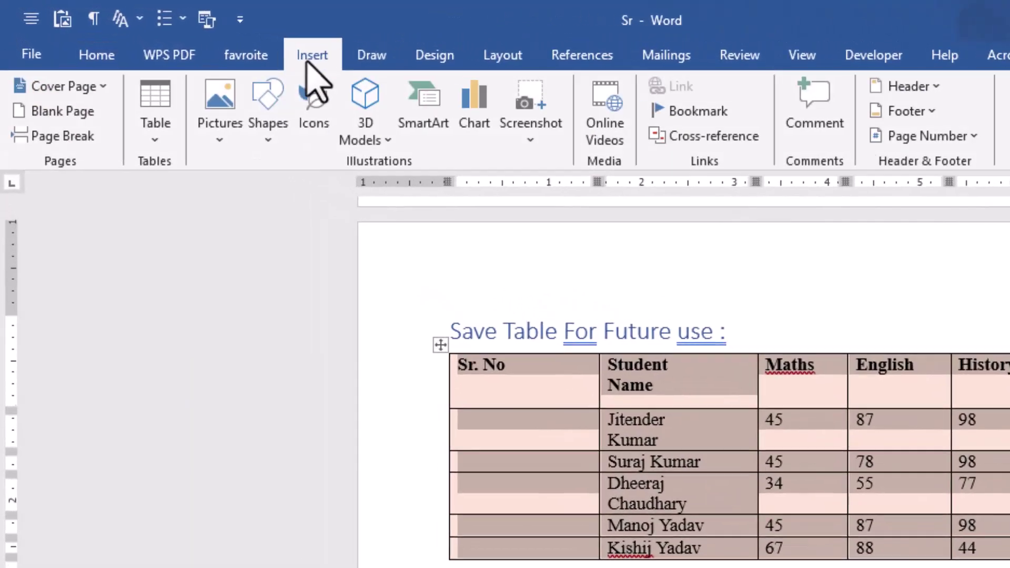
- Insert the marks table with Sr. No, Student Name, Maths, English and History columns
{"action": "left_click", "coordinate": [161, 142]}
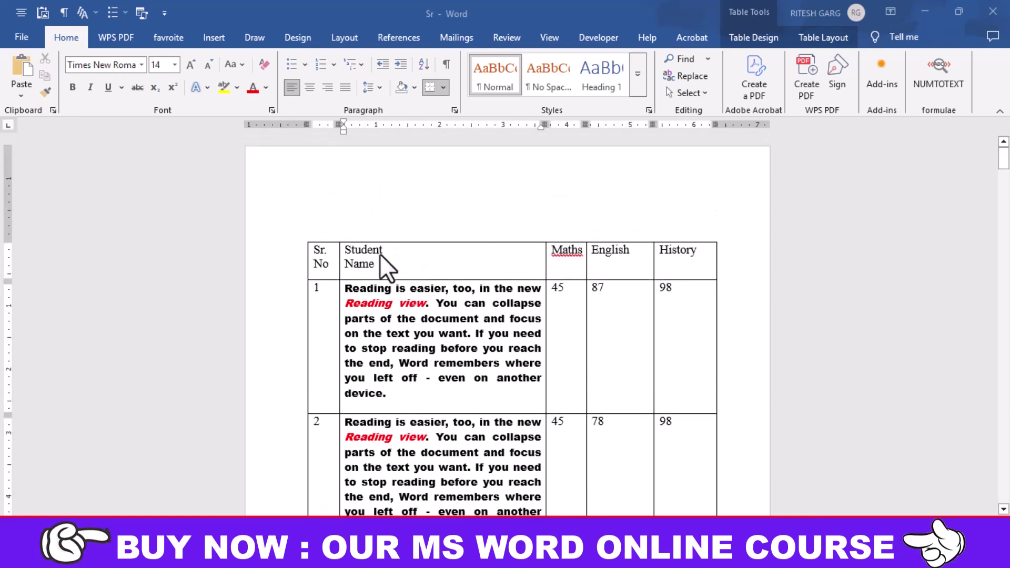
- Scroll through the marks table to see how it continues onto the next page
{"action": "scroll", "coordinate": [380, 263], "scroll_direction": "down", "scroll_amount": 1}
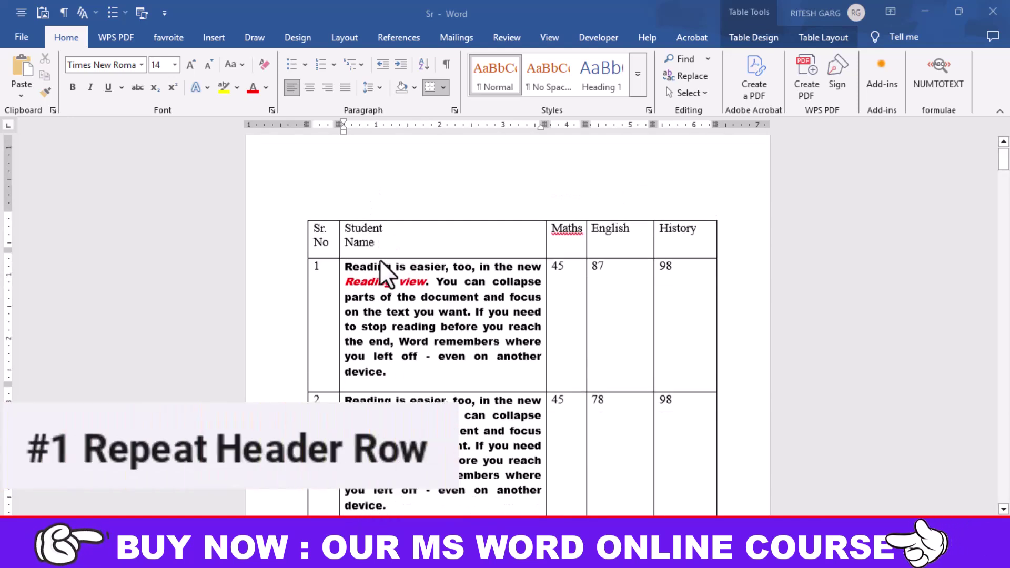
{"action": "scroll", "coordinate": [381, 263], "scroll_direction": "down", "scroll_amount": 2}
{"action": "scroll", "coordinate": [381, 263], "scroll_direction": "down", "scroll_amount": 4}
{"action": "scroll", "coordinate": [384, 263], "scroll_direction": "down", "scroll_amount": 4}
{"action": "scroll", "coordinate": [390, 267], "scroll_direction": "down", "scroll_amount": 3}
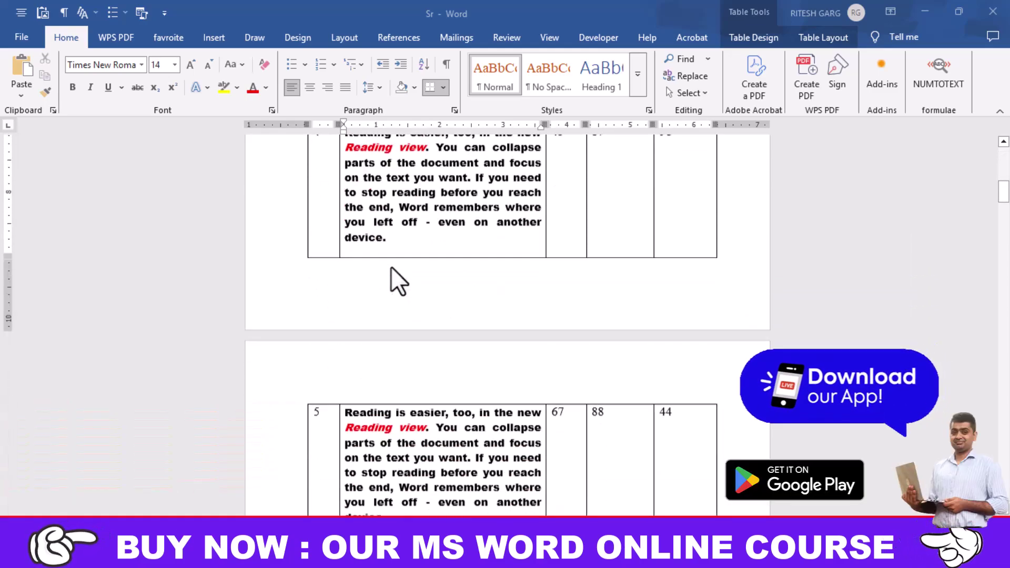
{"action": "scroll", "coordinate": [390, 266], "scroll_direction": "up", "scroll_amount": 1}
{"action": "scroll", "coordinate": [392, 266], "scroll_direction": "up", "scroll_amount": 2}
{"action": "scroll", "coordinate": [400, 270], "scroll_direction": "up", "scroll_amount": 7}
{"action": "scroll", "coordinate": [402, 272], "scroll_direction": "up", "scroll_amount": 4}
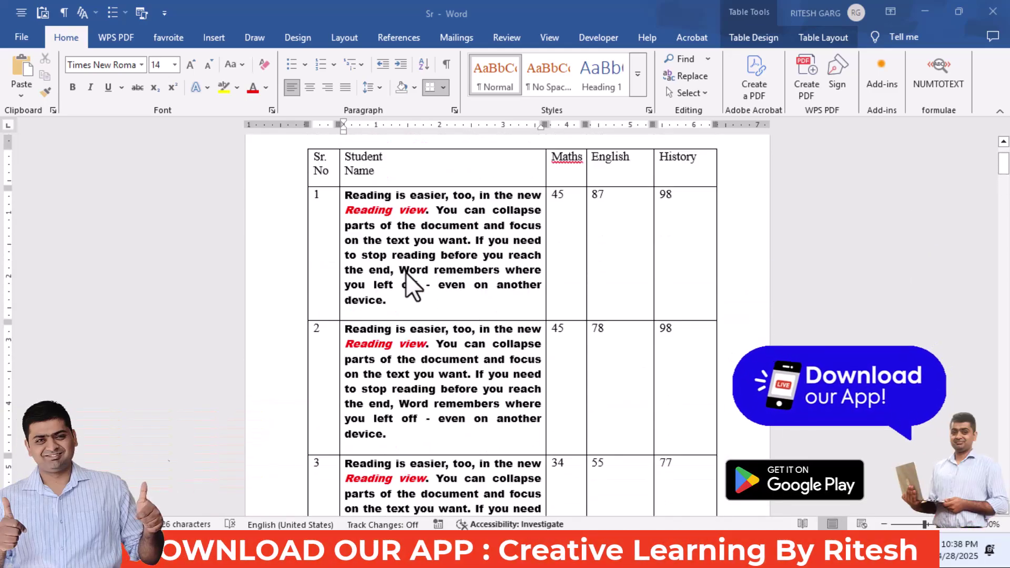
{"action": "scroll", "coordinate": [404, 272], "scroll_direction": "down", "scroll_amount": 1}
{"action": "scroll", "coordinate": [405, 273], "scroll_direction": "down", "scroll_amount": 9}
{"action": "scroll", "coordinate": [406, 272], "scroll_direction": "down", "scroll_amount": 4}
{"action": "scroll", "coordinate": [405, 272], "scroll_direction": "down", "scroll_amount": 2}
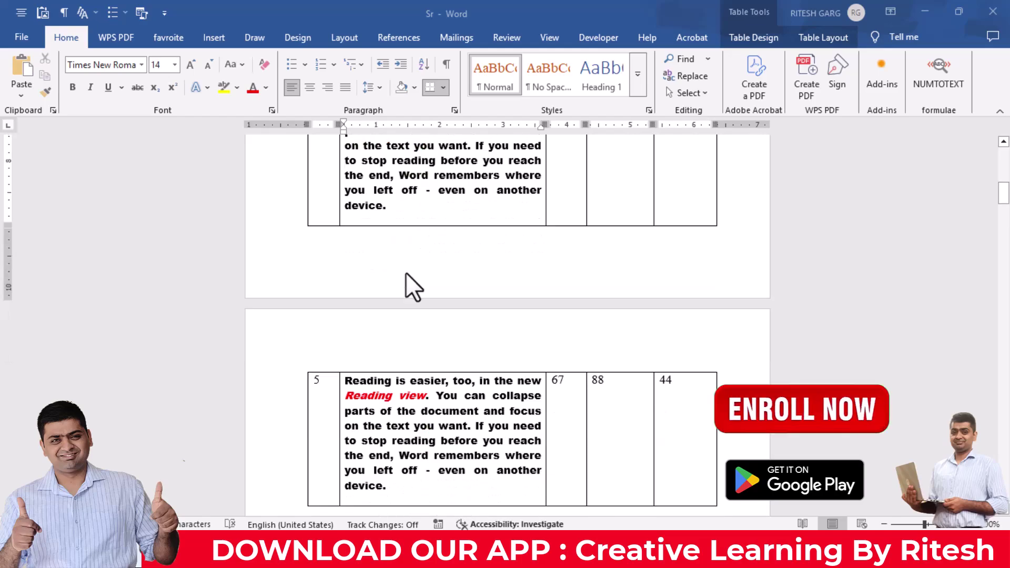
{"action": "scroll", "coordinate": [408, 275], "scroll_direction": "up", "scroll_amount": 4}
{"action": "scroll", "coordinate": [409, 278], "scroll_direction": "up", "scroll_amount": 5}
{"action": "scroll", "coordinate": [409, 277], "scroll_direction": "up", "scroll_amount": 5}
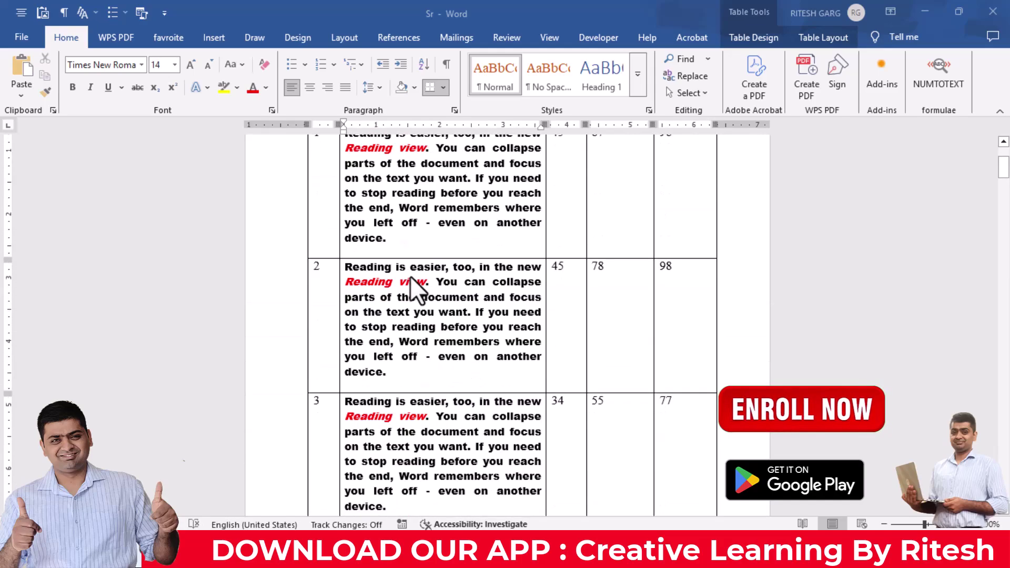
{"action": "scroll", "coordinate": [413, 275], "scroll_direction": "up", "scroll_amount": 1}
{"action": "scroll", "coordinate": [414, 276], "scroll_direction": "up", "scroll_amount": 1}
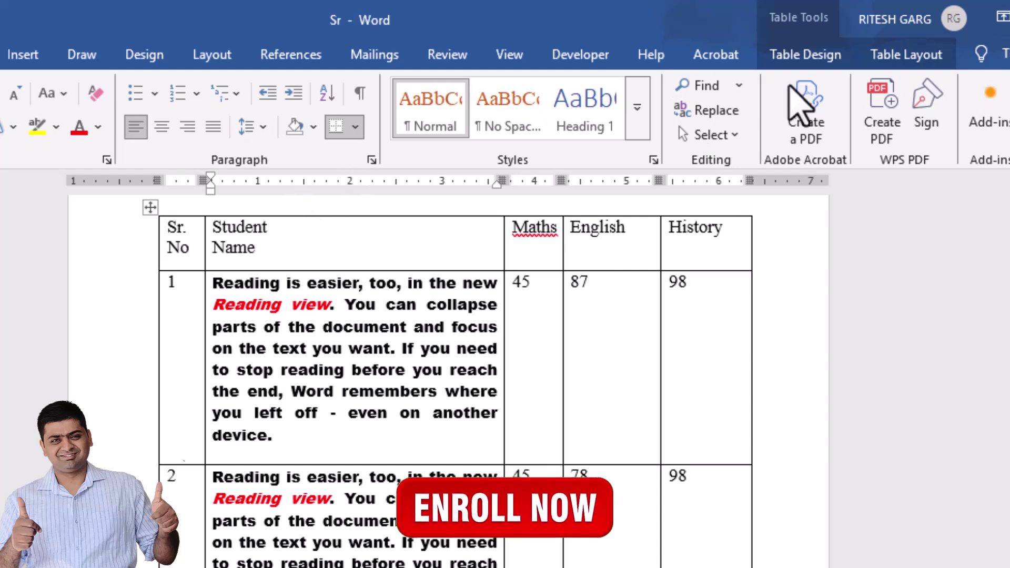
- Turn on Repeat Header Rows and confirm the header reappears above row 5 on the next page
{"action": "left_click", "coordinate": [897, 55]}
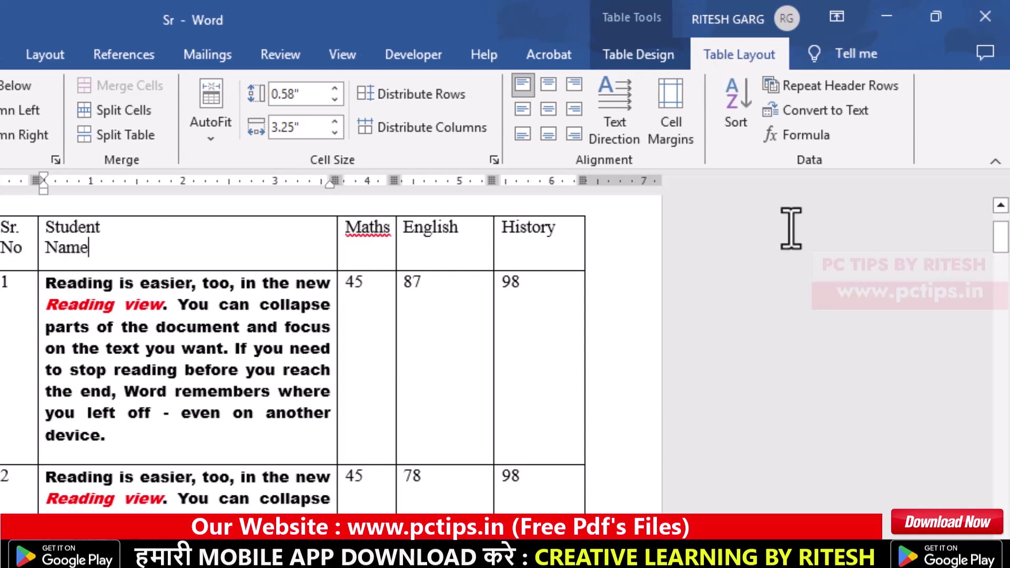
{"action": "left_click", "coordinate": [824, 87]}
{"action": "scroll", "coordinate": [514, 274], "scroll_direction": "down", "scroll_amount": 5}
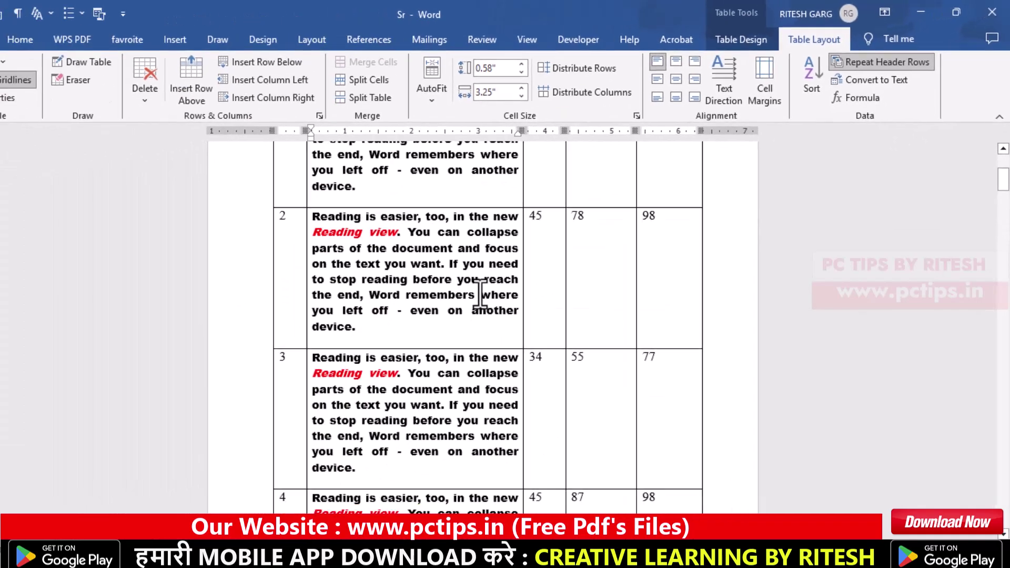
{"action": "scroll", "coordinate": [515, 279], "scroll_direction": "down", "scroll_amount": 5}
{"action": "scroll", "coordinate": [516, 281], "scroll_direction": "down", "scroll_amount": 2}
{"action": "scroll", "coordinate": [514, 285], "scroll_direction": "down", "scroll_amount": 1}
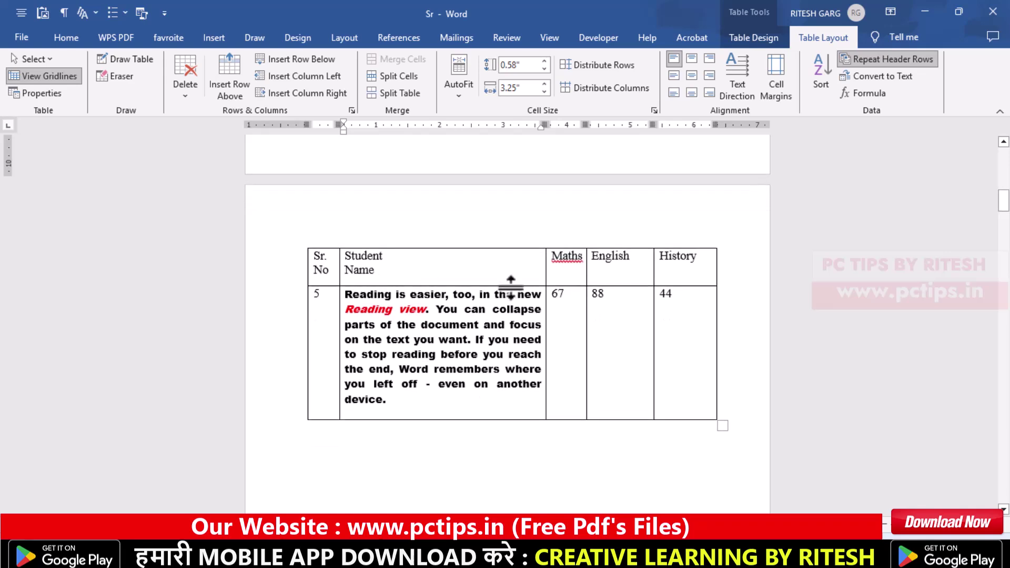
{"action": "scroll", "coordinate": [520, 289], "scroll_direction": "down", "scroll_amount": 2}
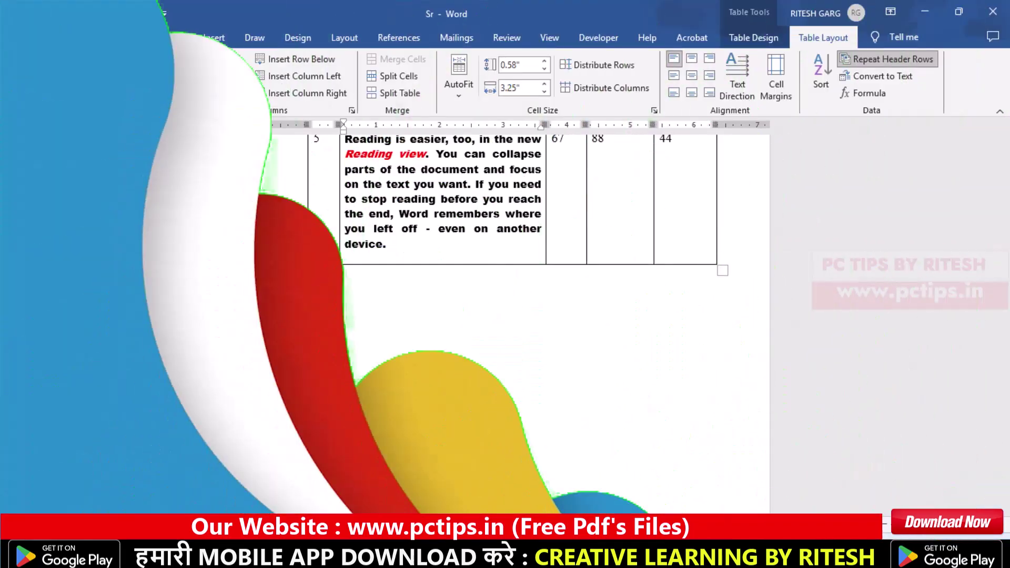
- Bring up Document2 and find row 5, whose text 'another device.' spills onto the next page
{"action": "left_click", "coordinate": [574, 497]}
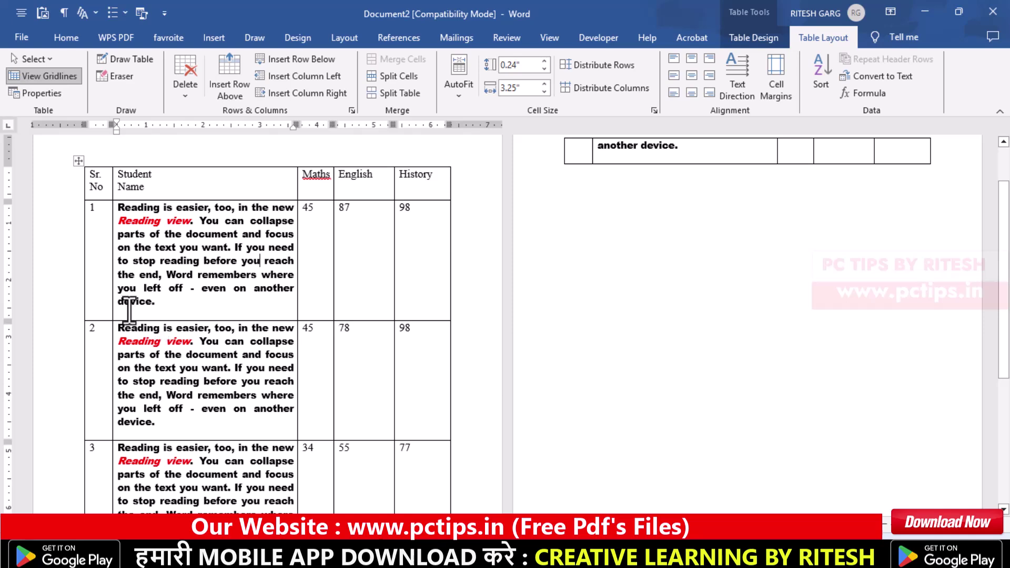
{"action": "scroll", "coordinate": [129, 311], "scroll_direction": "down", "scroll_amount": 4}
{"action": "scroll", "coordinate": [131, 310], "scroll_direction": "down", "scroll_amount": 2}
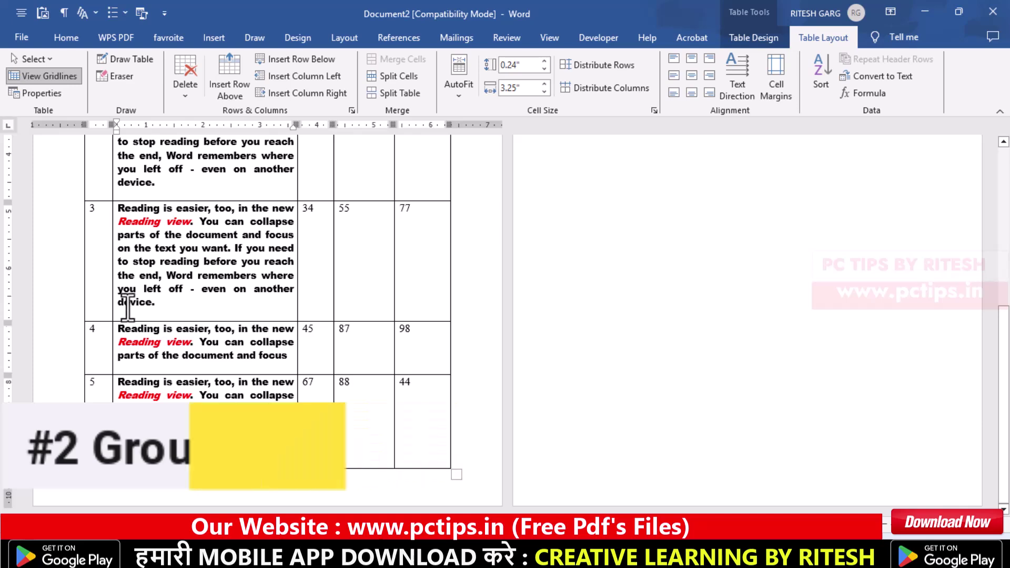
{"action": "scroll", "coordinate": [164, 358], "scroll_direction": "up", "scroll_amount": 2}
{"action": "scroll", "coordinate": [166, 356], "scroll_direction": "up", "scroll_amount": 4}
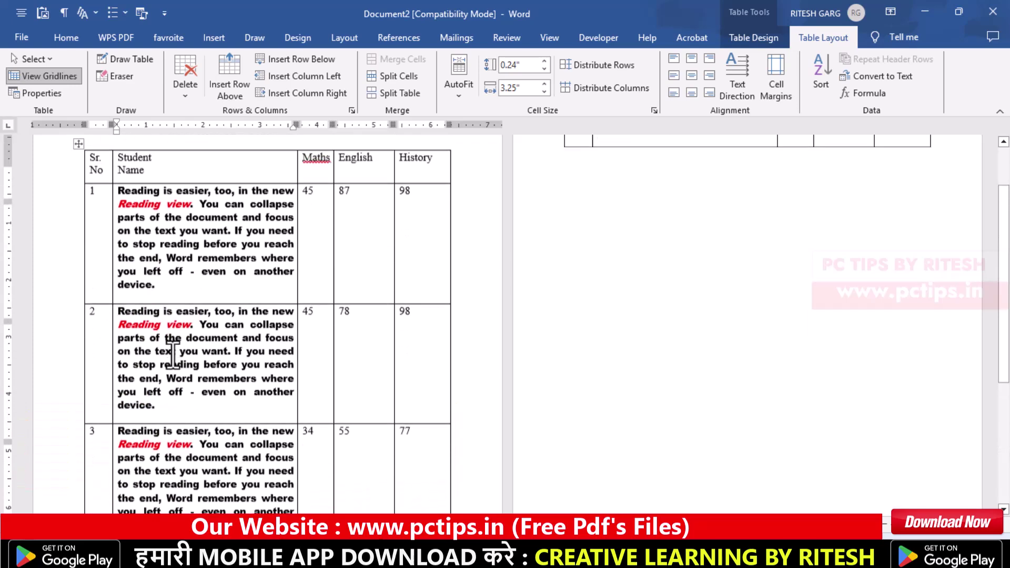
{"action": "scroll", "coordinate": [172, 347], "scroll_direction": "up", "scroll_amount": 2}
{"action": "scroll", "coordinate": [158, 315], "scroll_direction": "down", "scroll_amount": 2}
{"action": "scroll", "coordinate": [150, 289], "scroll_direction": "down", "scroll_amount": 2}
{"action": "scroll", "coordinate": [150, 291], "scroll_direction": "down", "scroll_amount": 4}
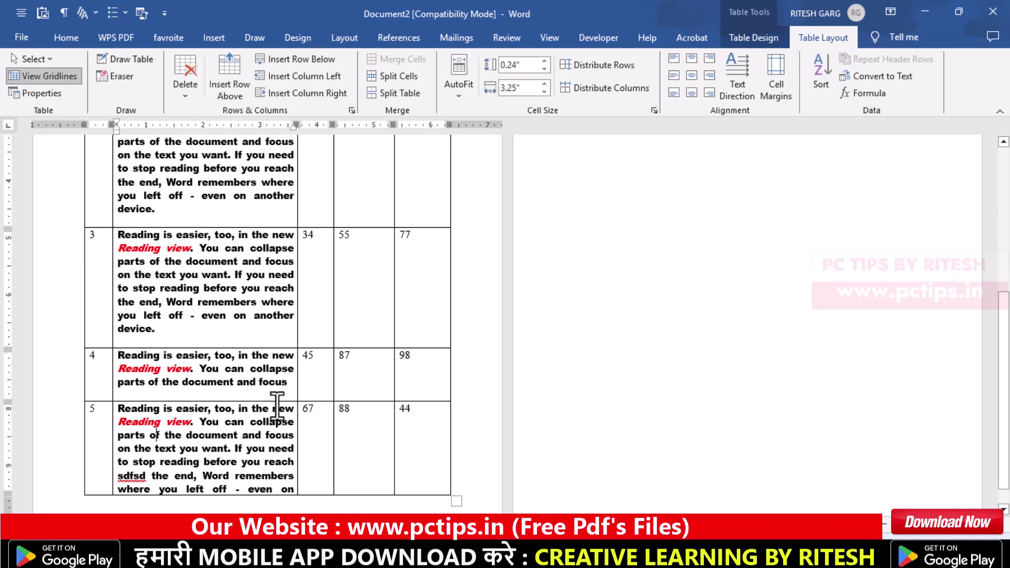
{"action": "scroll", "coordinate": [606, 286], "scroll_direction": "up", "scroll_amount": 4}
{"action": "scroll", "coordinate": [575, 327], "scroll_direction": "down", "scroll_amount": 5}
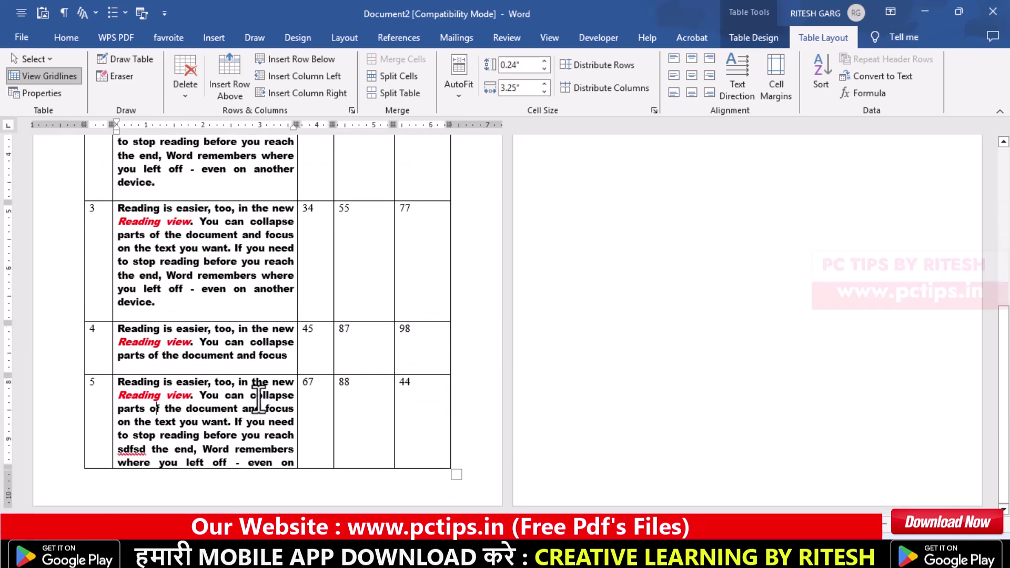
{"action": "scroll", "coordinate": [874, 226], "scroll_direction": "up", "scroll_amount": 5}
{"action": "scroll", "coordinate": [789, 229], "scroll_direction": "up", "scroll_amount": 4}
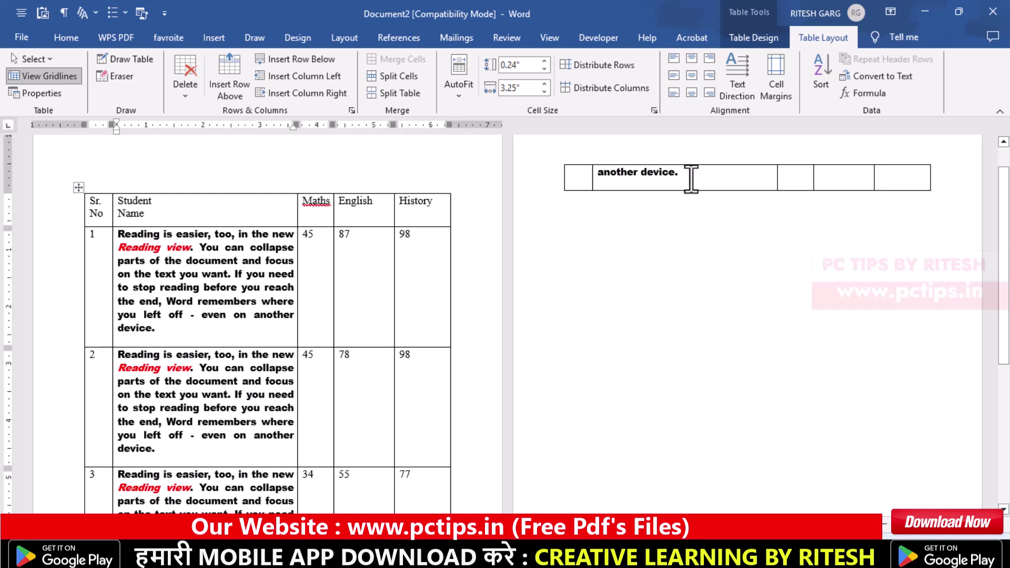
{"action": "scroll", "coordinate": [373, 253], "scroll_direction": "down", "scroll_amount": 2}
{"action": "scroll", "coordinate": [323, 270], "scroll_direction": "down", "scroll_amount": 6}
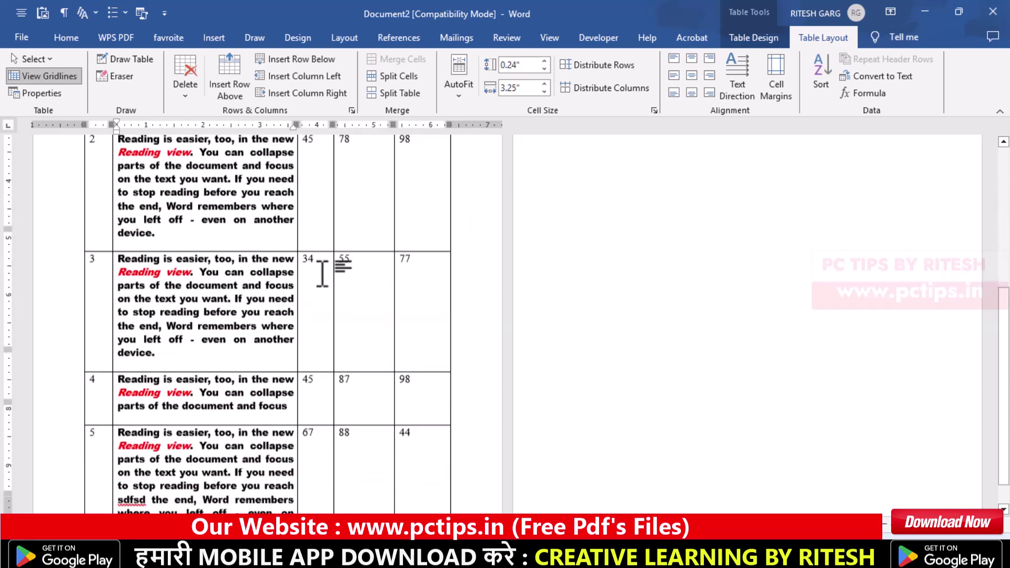
{"action": "scroll", "coordinate": [197, 423], "scroll_direction": "down", "scroll_amount": 1}
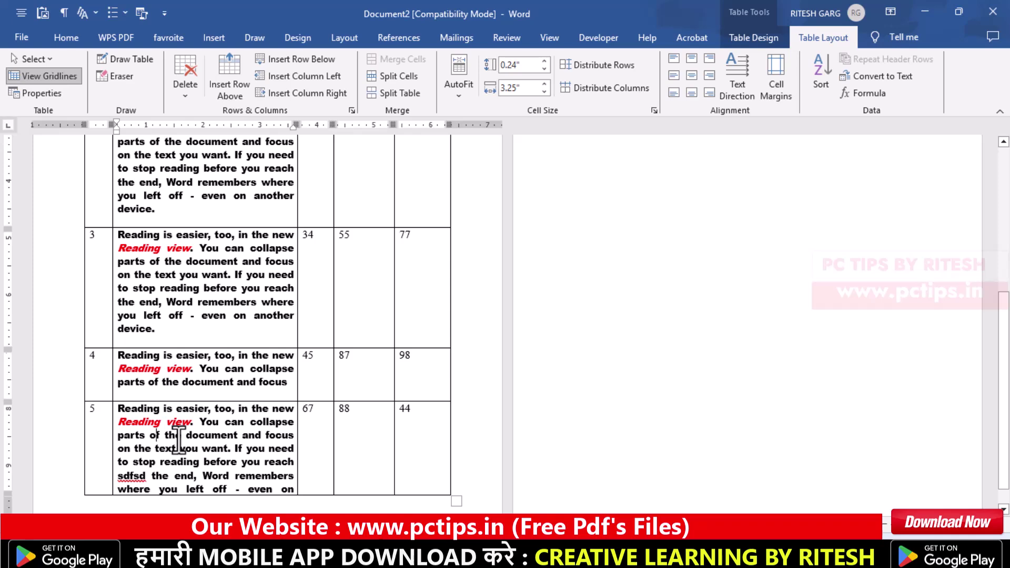
{"action": "scroll", "coordinate": [170, 431], "scroll_direction": "up", "scroll_amount": 4}
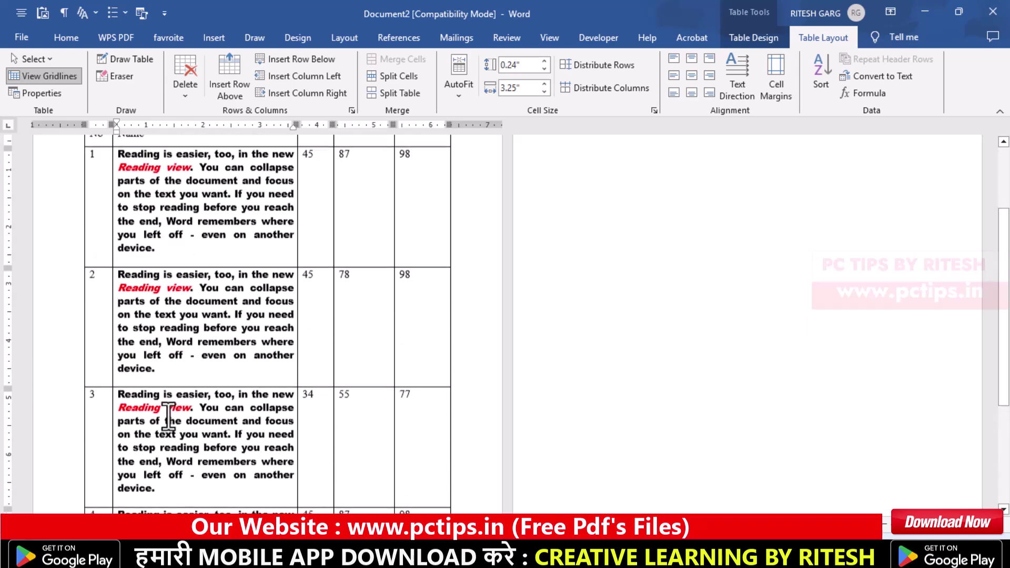
{"action": "scroll", "coordinate": [165, 417], "scroll_direction": "up", "scroll_amount": 4}
{"action": "scroll", "coordinate": [158, 365], "scroll_direction": "up", "scroll_amount": 1}
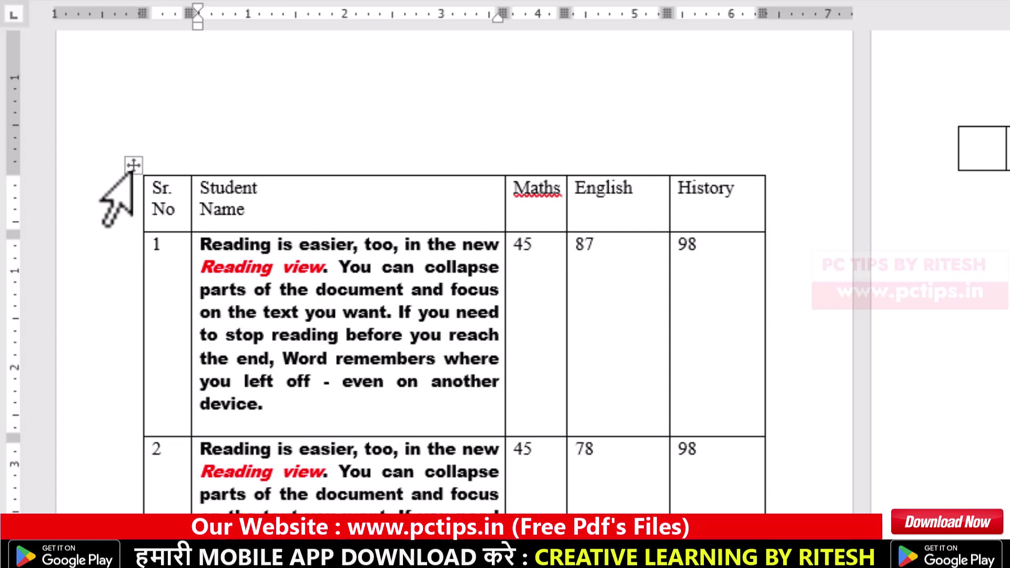
- Select the entire table and turn off Allow row to break across pages in Table Properties
{"action": "left_click", "coordinate": [133, 165]}
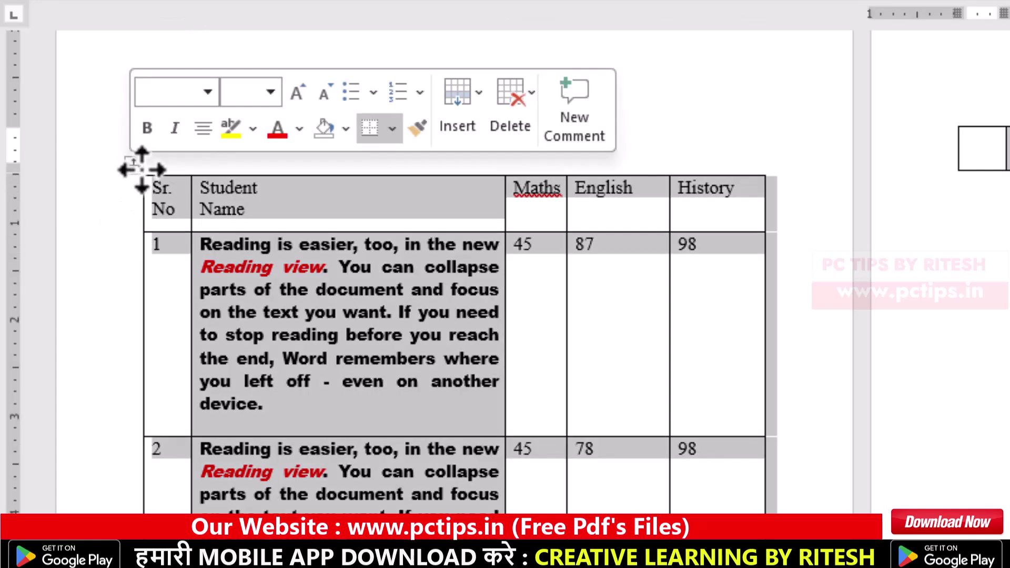
{"action": "left_click", "coordinate": [400, 313]}
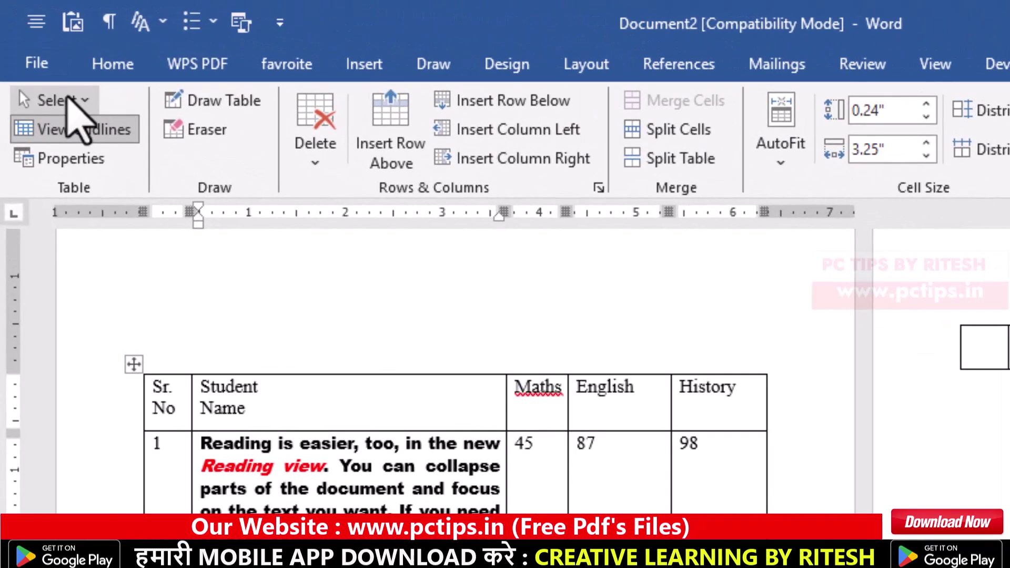
{"action": "left_click", "coordinate": [67, 99]}
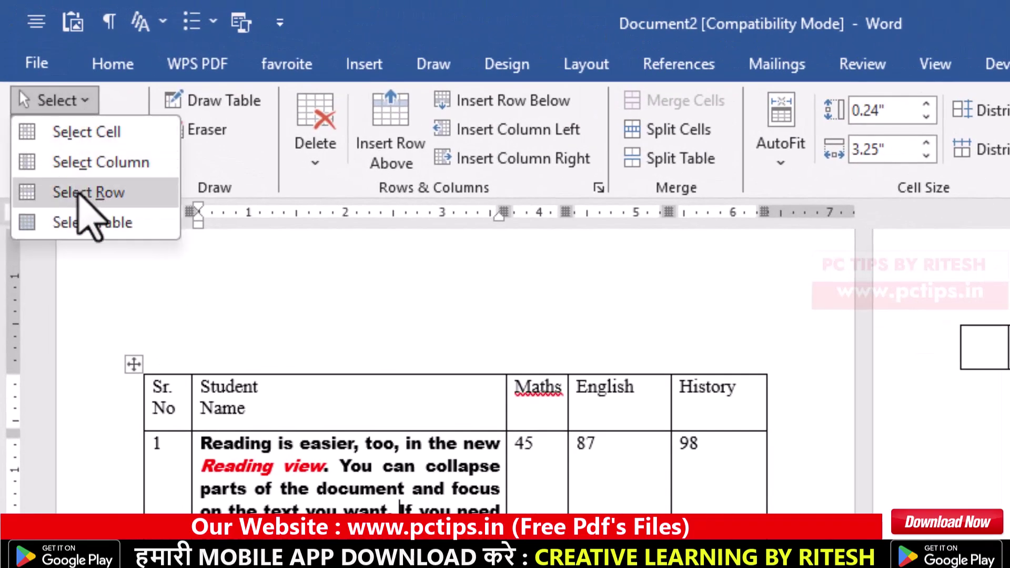
{"action": "left_click", "coordinate": [89, 222]}
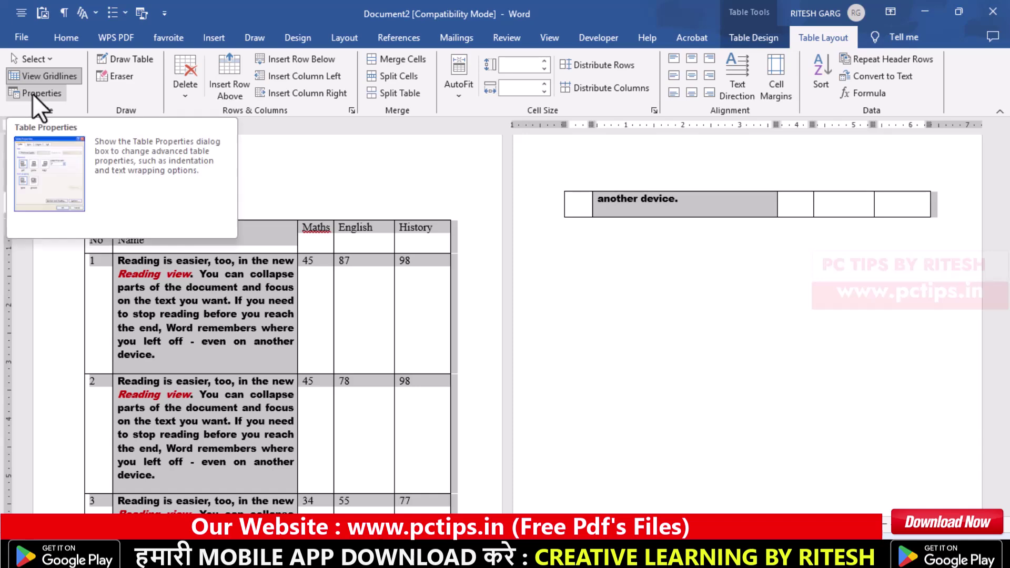
{"action": "left_click", "coordinate": [32, 93]}
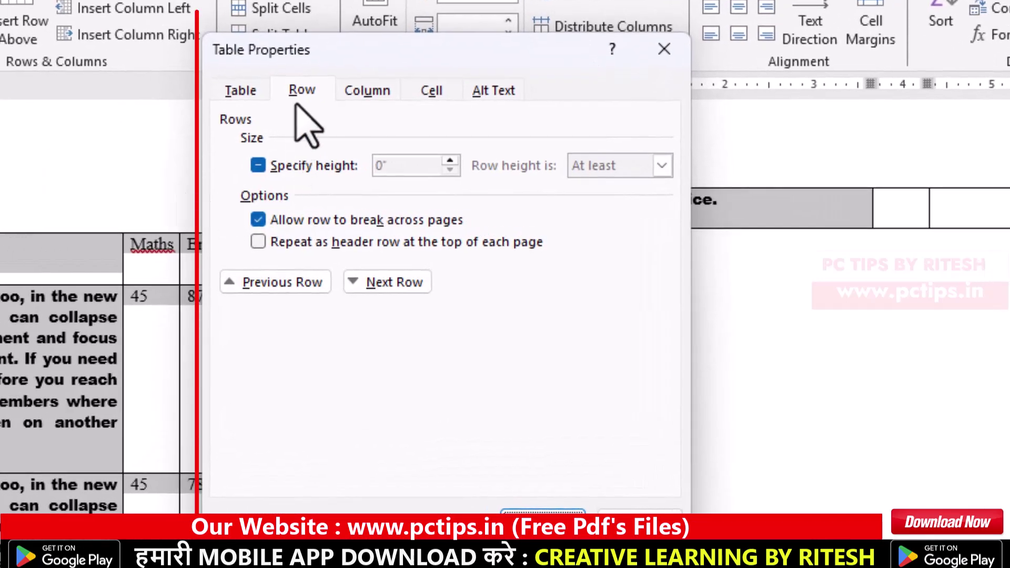
{"action": "left_click", "coordinate": [291, 93]}
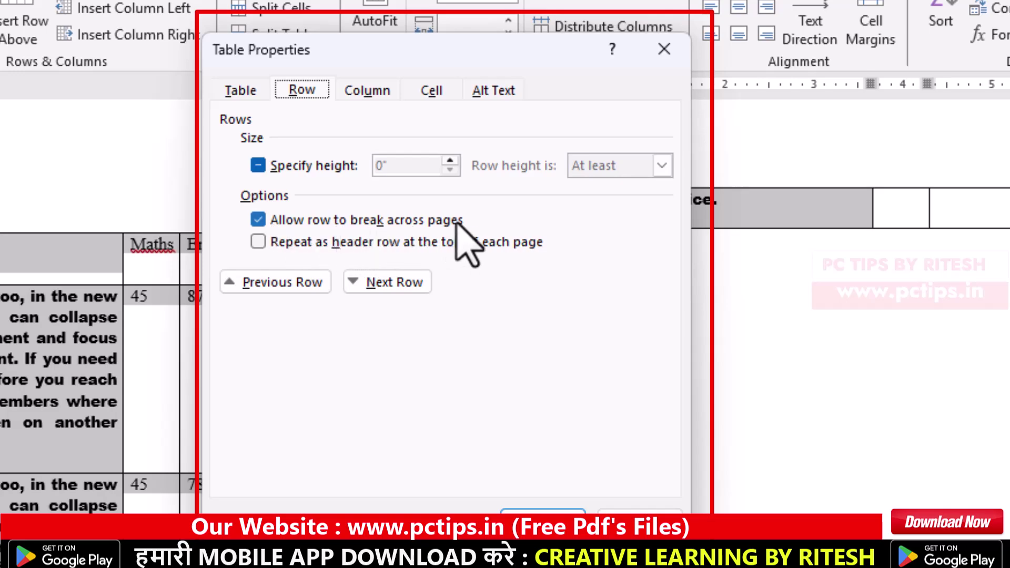
{"action": "left_click", "coordinate": [258, 220]}
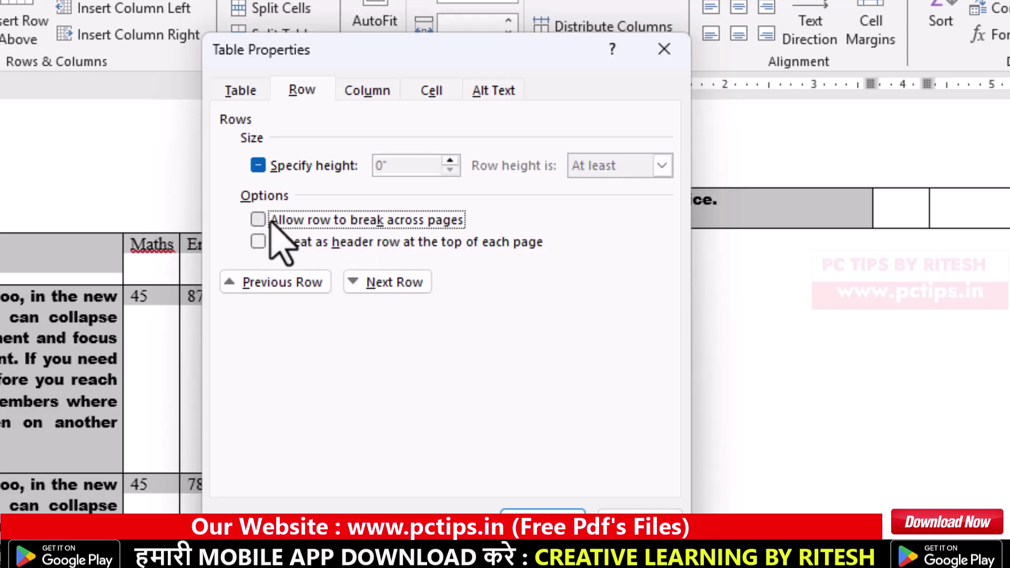
{"action": "left_click", "coordinate": [552, 482]}
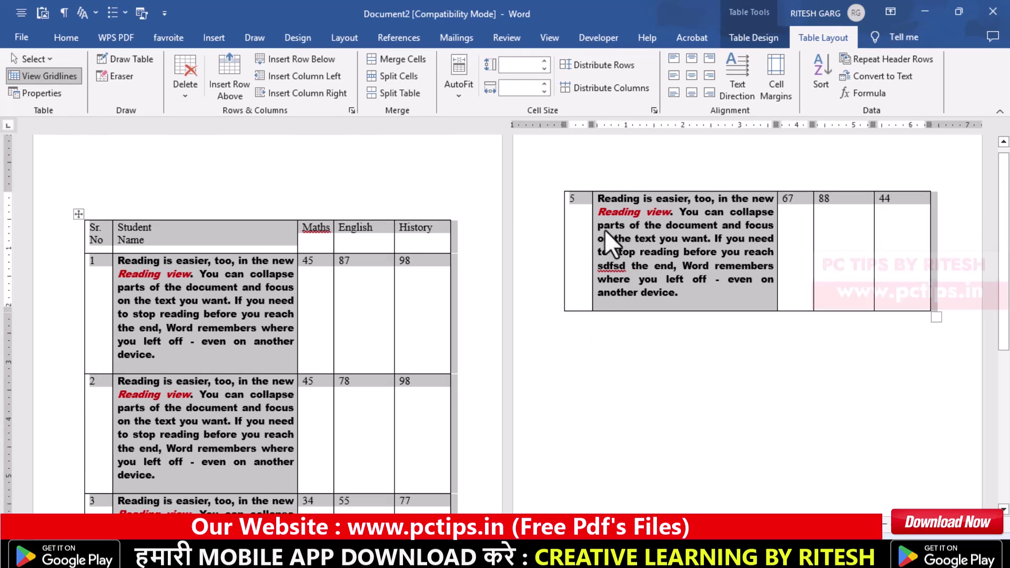
{"action": "left_click", "coordinate": [606, 332]}
- Scroll down to the Auto Number in Tables marks table with its empty Sr. No column
{"action": "scroll", "coordinate": [630, 238], "scroll_direction": "down", "scroll_amount": 1}
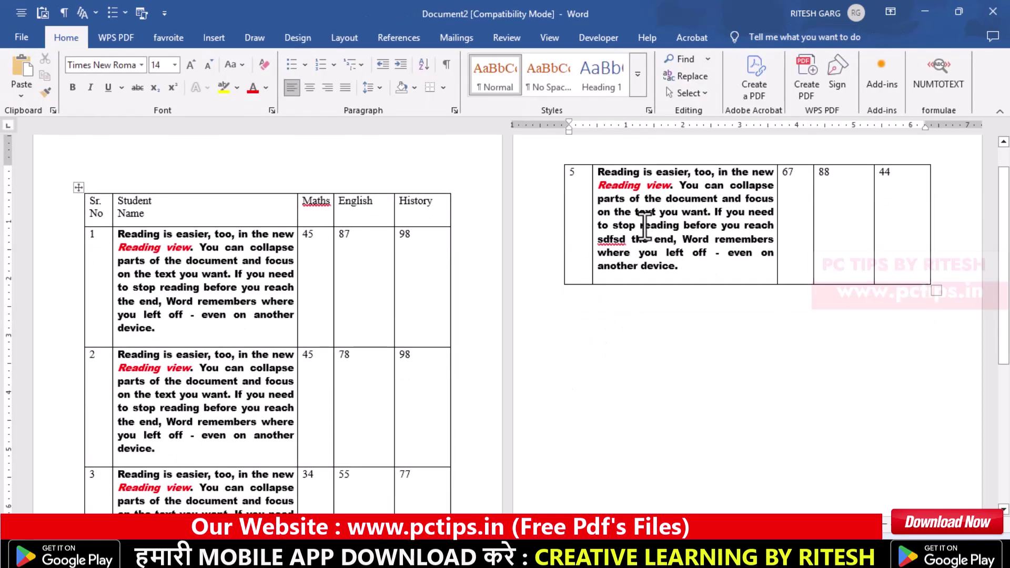
{"action": "scroll", "coordinate": [648, 226], "scroll_direction": "down", "scroll_amount": 5}
{"action": "scroll", "coordinate": [638, 266], "scroll_direction": "down", "scroll_amount": 2}
{"action": "scroll", "coordinate": [617, 299], "scroll_direction": "down", "scroll_amount": 3}
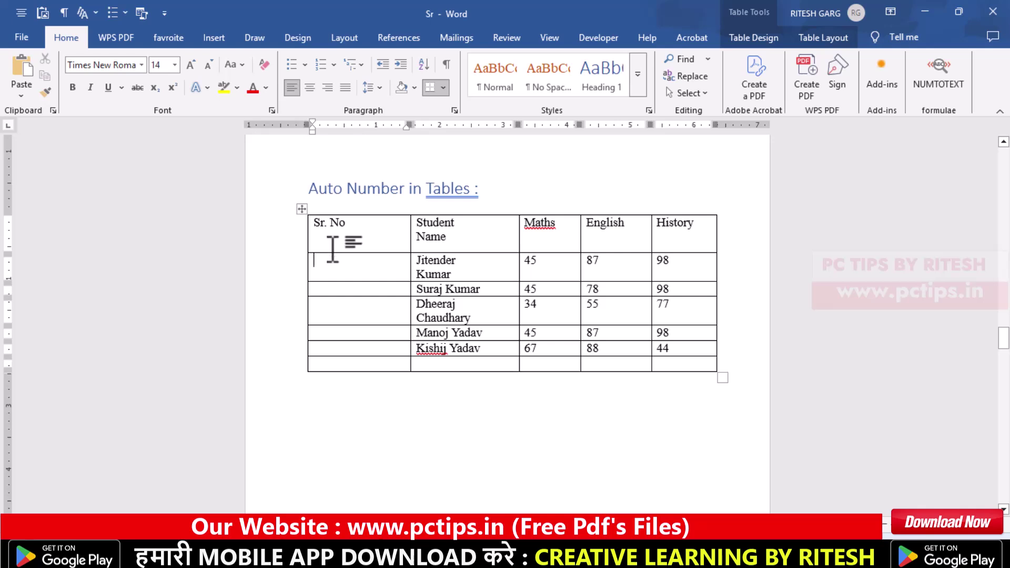
- Select the empty Sr. No cells of the student rows below the header
{"action": "scroll", "coordinate": [337, 255], "scroll_direction": "down", "scroll_amount": 1}
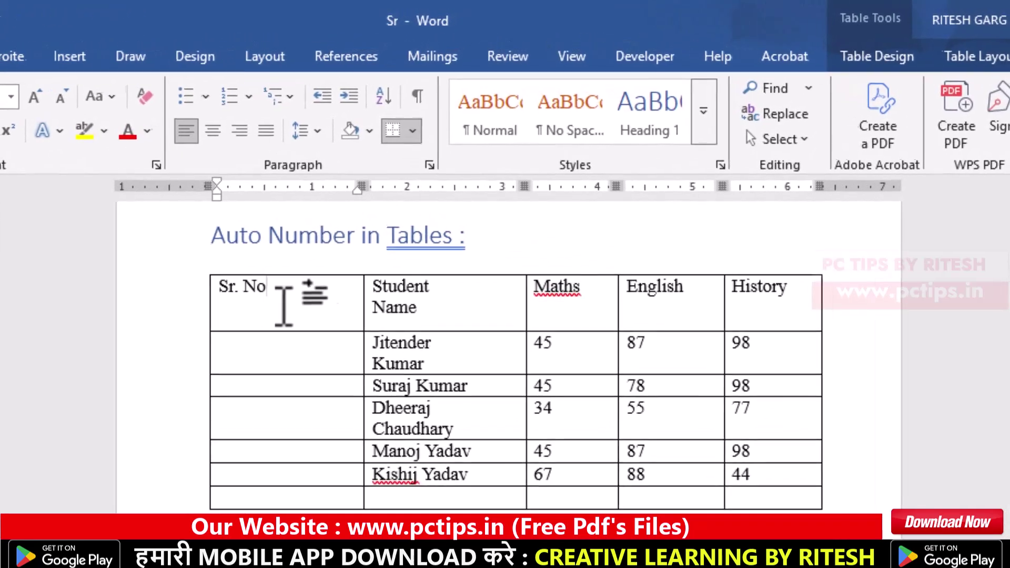
{"action": "left_click_drag", "start_coordinate": [352, 206], "coordinate": [630, 304]}
{"action": "left_click_drag", "start_coordinate": [693, 457], "coordinate": [773, 479]}
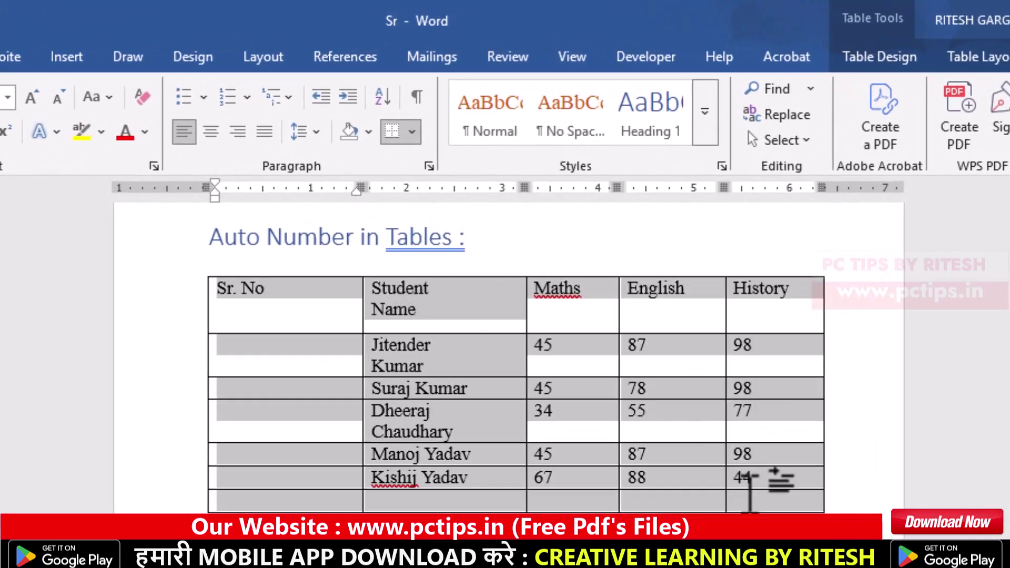
{"action": "left_click", "coordinate": [297, 347]}
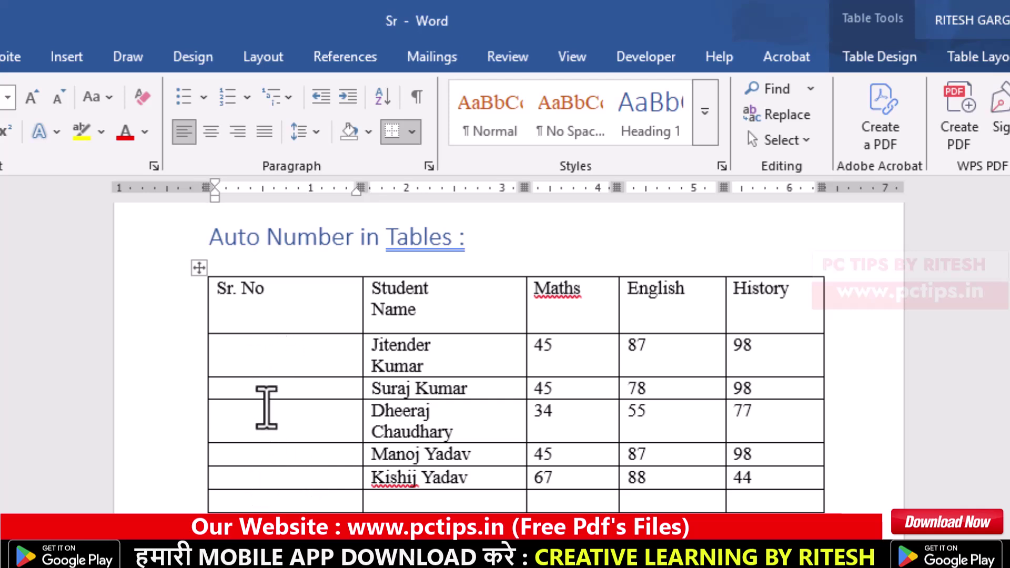
{"action": "left_click_drag", "start_coordinate": [261, 371], "coordinate": [270, 494]}
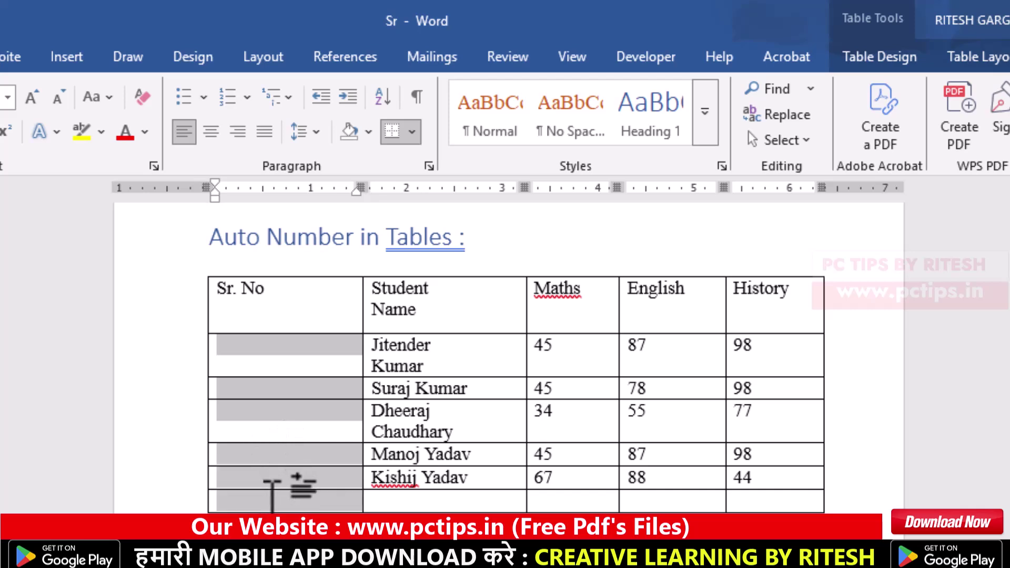
{"action": "left_click_drag", "start_coordinate": [274, 494], "coordinate": [274, 495]}
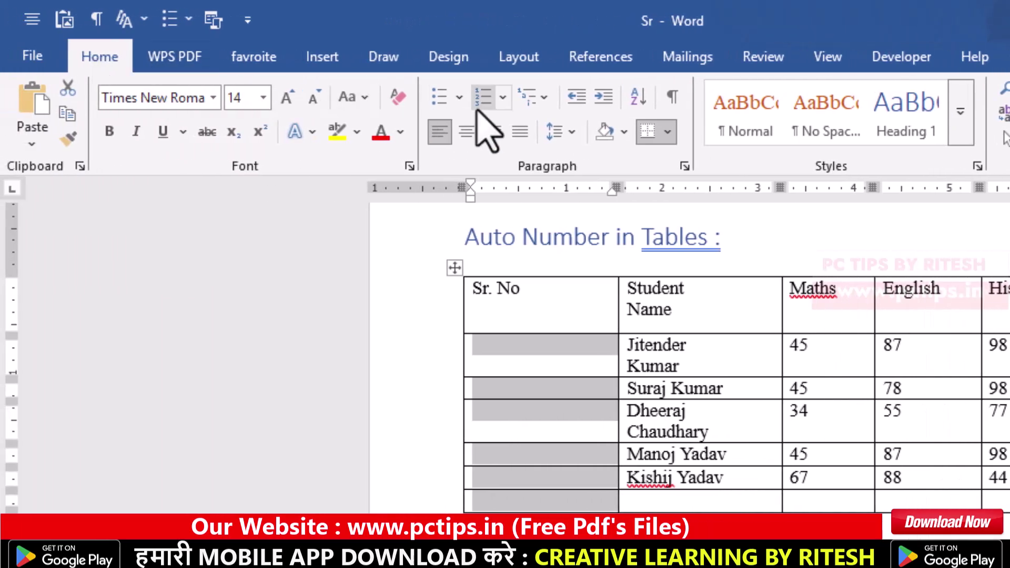
- Apply the 1. 2. 3. numbering format so the Sr. No column reads 1. through 6
{"action": "left_click", "coordinate": [503, 100]}
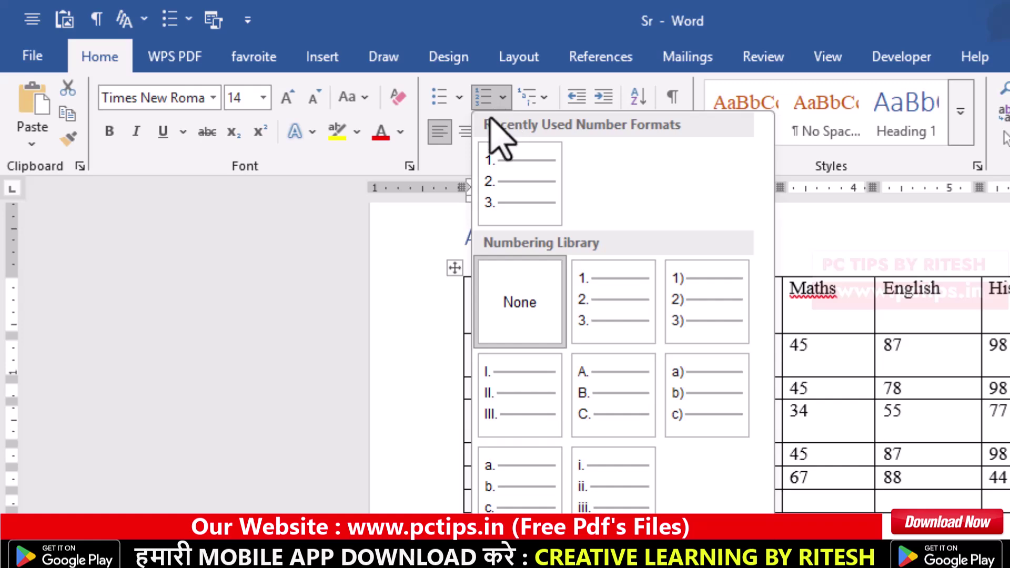
{"action": "left_click", "coordinate": [503, 166]}
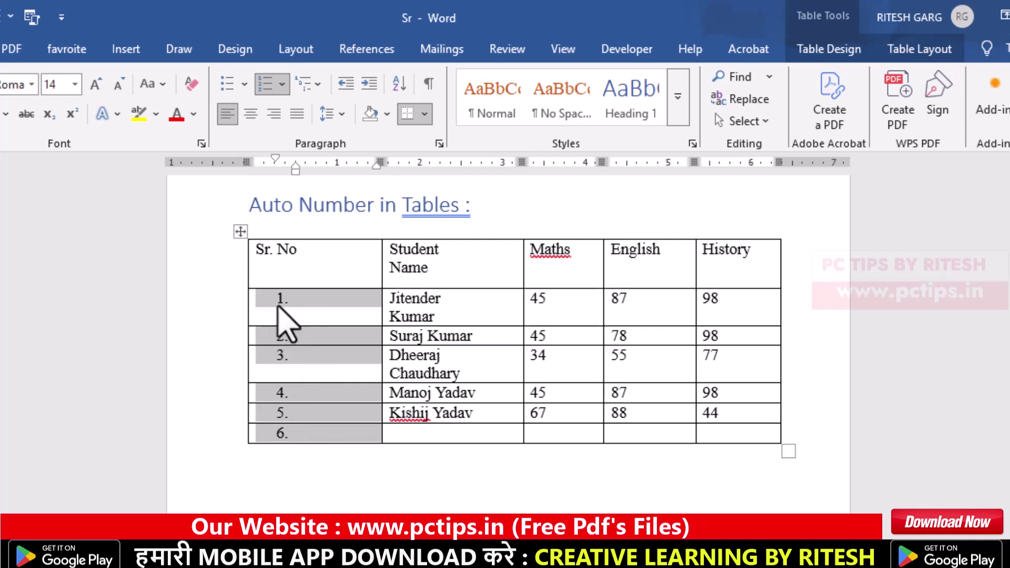
{"action": "left_click", "coordinate": [293, 301]}
{"action": "left_click", "coordinate": [281, 298]}
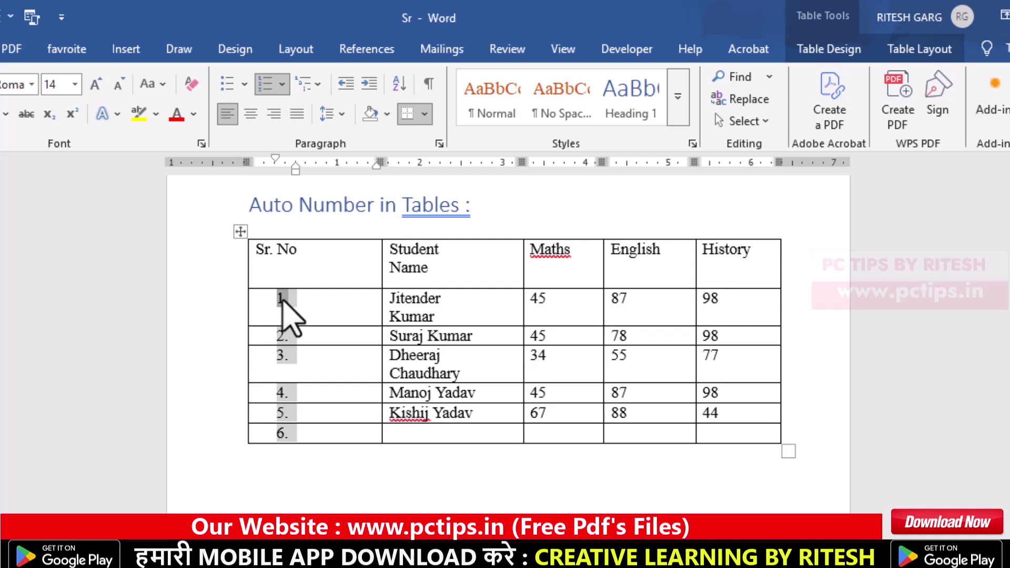
{"action": "right_click", "coordinate": [282, 297]}
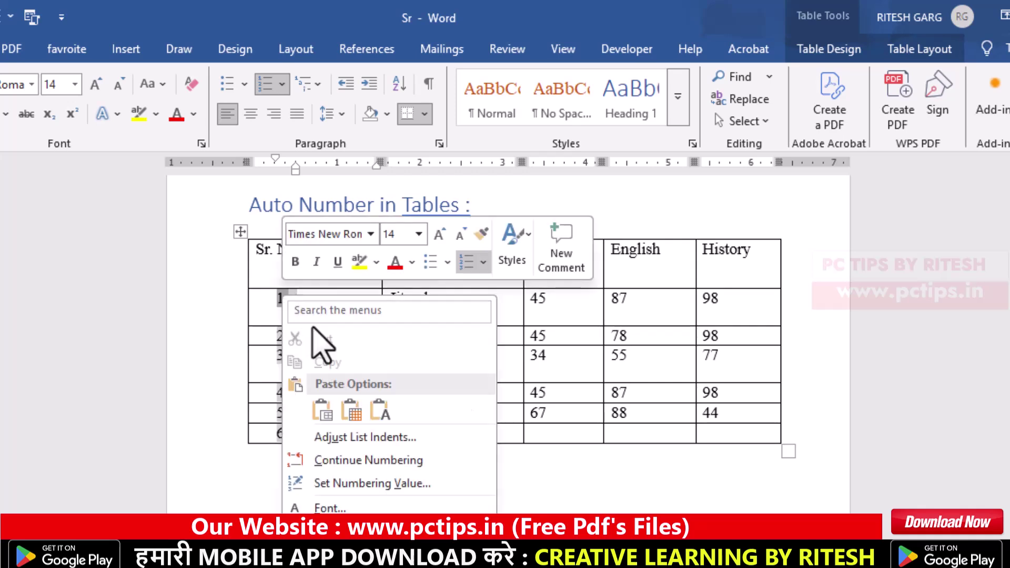
- Adjust the list indents to a text indent of 0 with Nothing following each number
{"action": "left_click", "coordinate": [363, 438]}
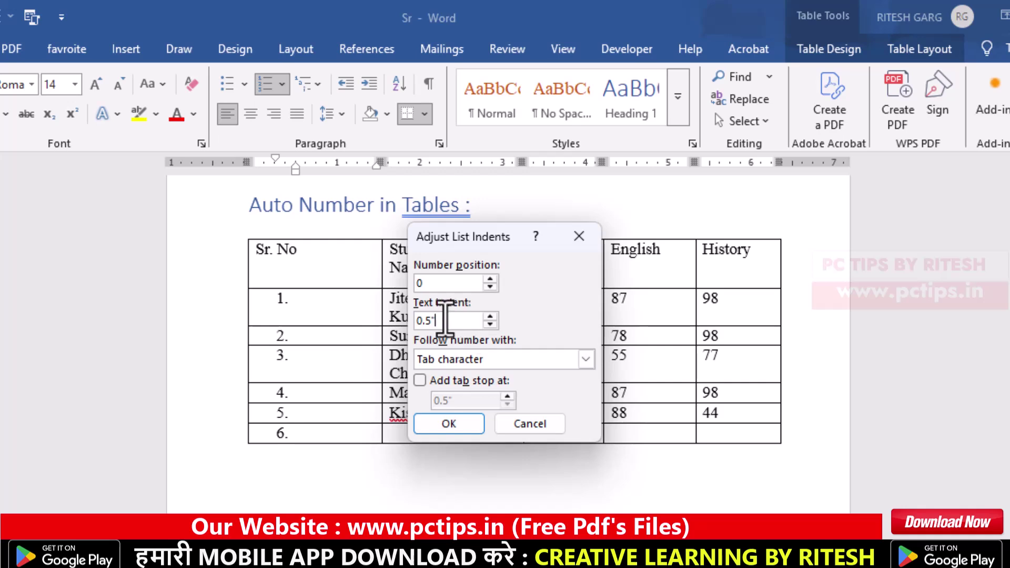
{"action": "left_click_drag", "start_coordinate": [463, 313], "coordinate": [398, 326]}
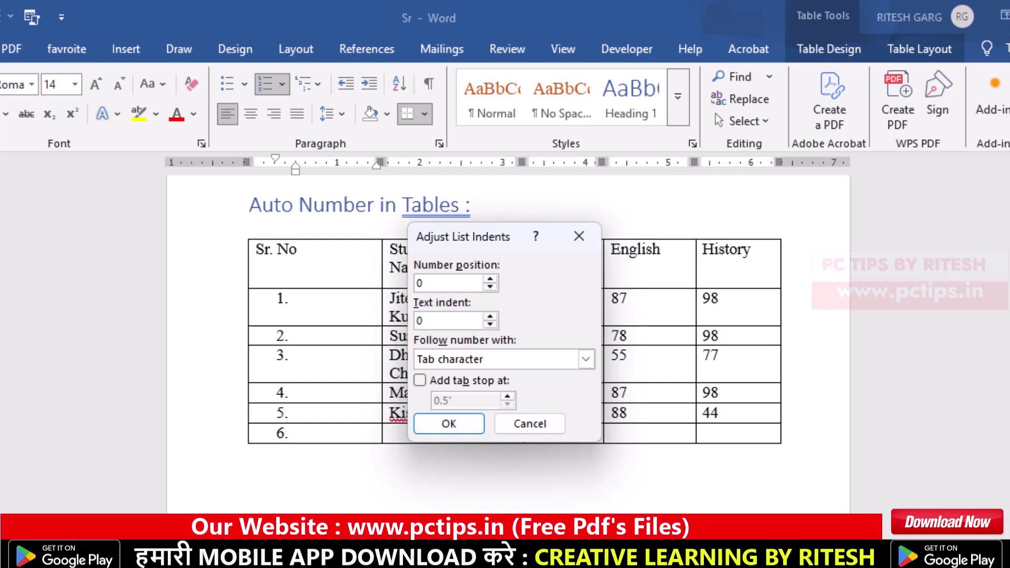
{"action": "left_click", "coordinate": [495, 357]}
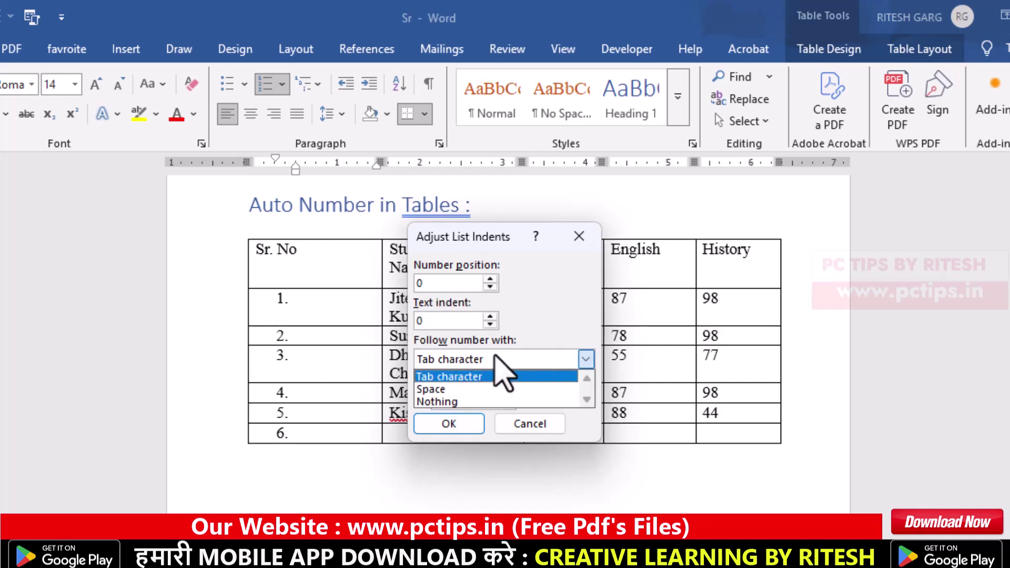
{"action": "left_click", "coordinate": [489, 401]}
{"action": "left_click", "coordinate": [463, 426]}
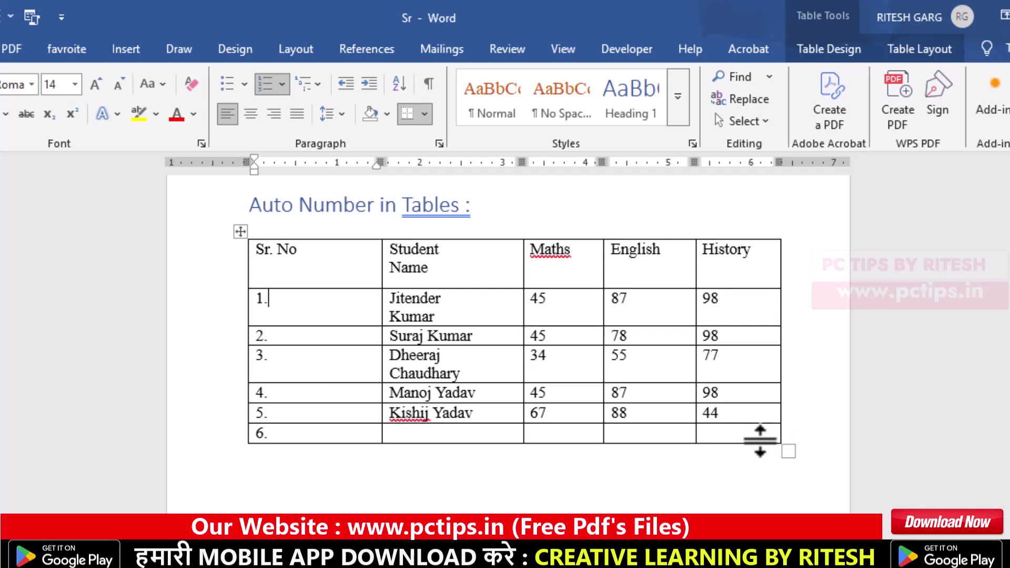
- Add a seventh row with Tab, then delete the Sr. No numbers from the first three student rows
{"action": "left_click", "coordinate": [715, 439]}
{"action": "key", "text": "Tab"}
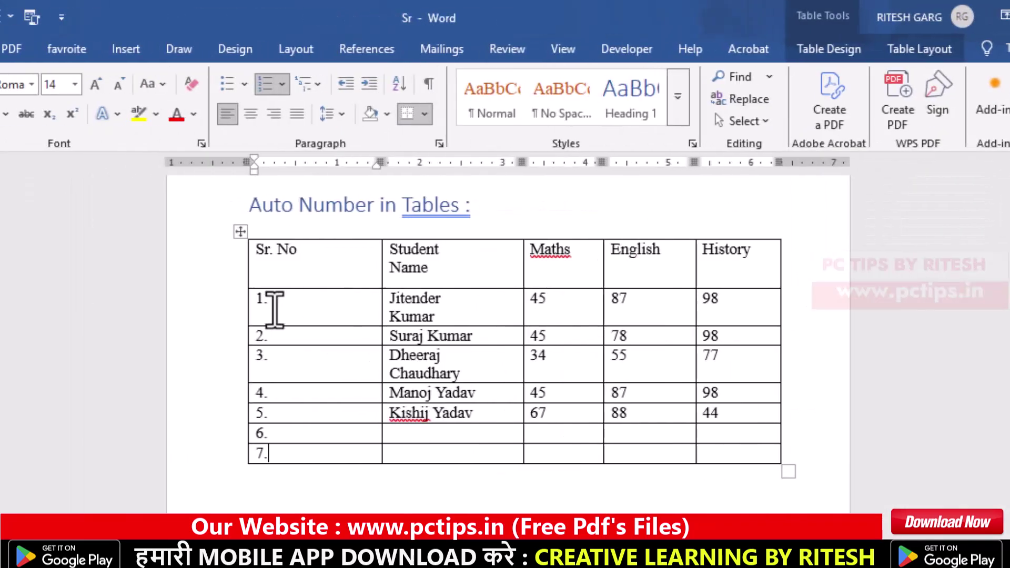
{"action": "left_click_drag", "start_coordinate": [272, 326], "coordinate": [269, 370]}
{"action": "key", "text": "BackSpace"}
{"action": "left_click", "coordinate": [273, 337]}
{"action": "key", "text": "BackSpace"}
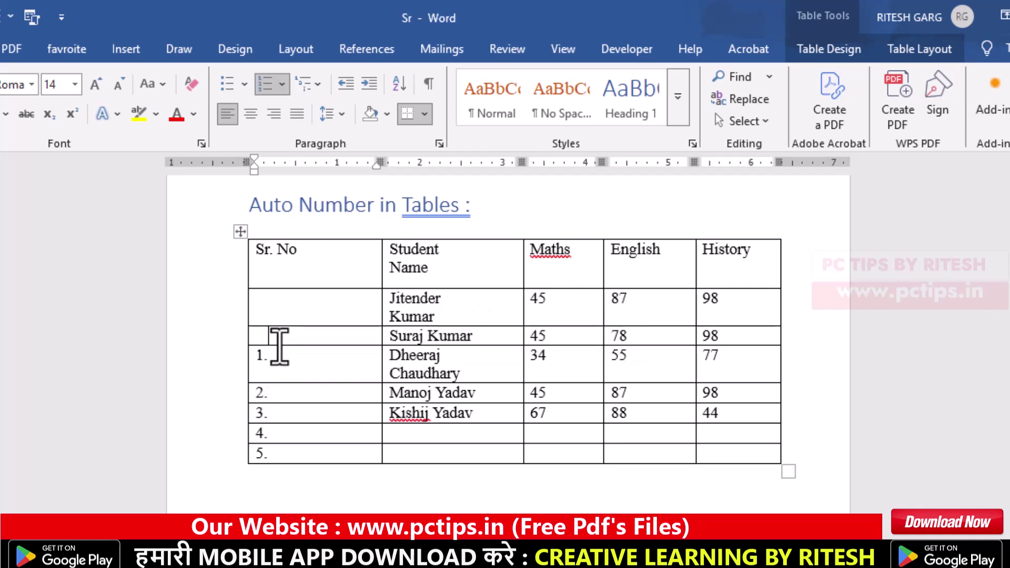
{"action": "left_click", "coordinate": [282, 356]}
{"action": "key", "text": "BackSpace"}
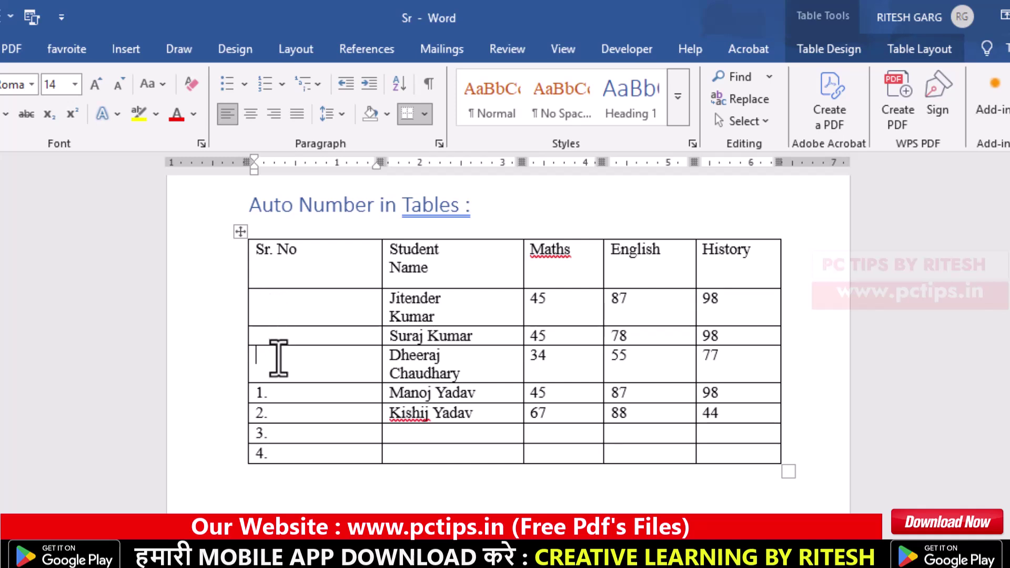
{"action": "left_click", "coordinate": [274, 392]}
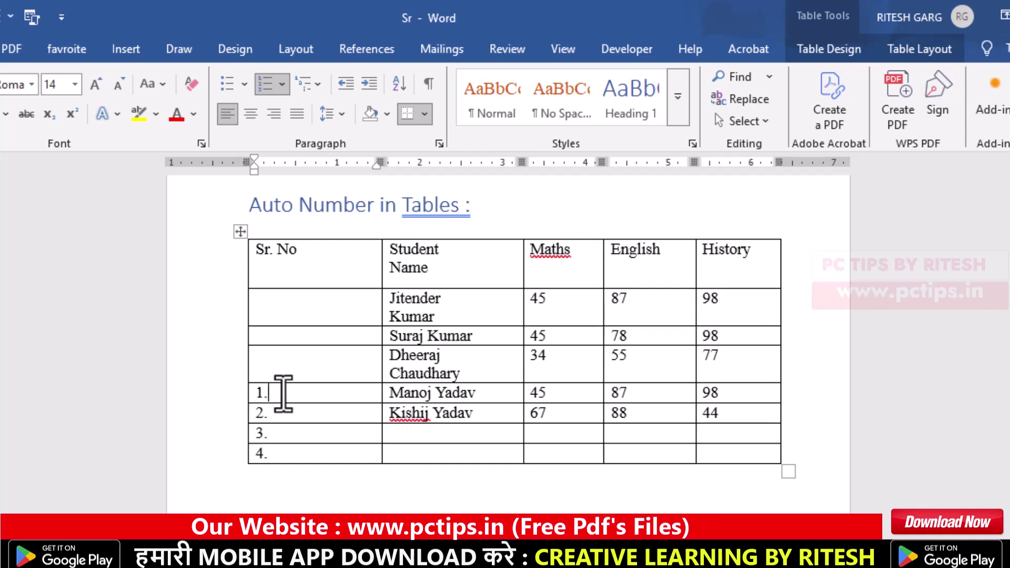
{"action": "left_click", "coordinate": [246, 398]}
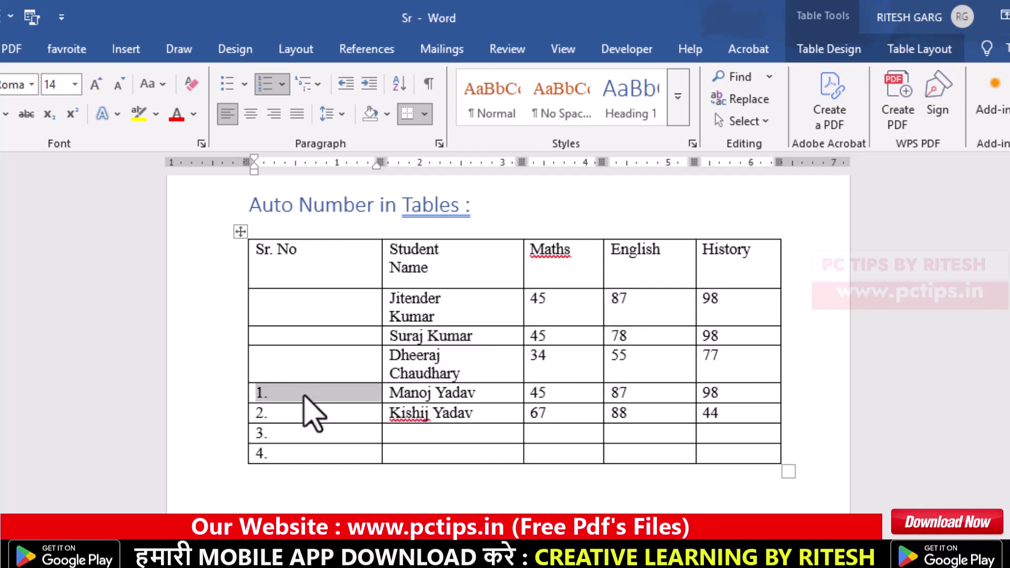
- Copy the numbering from the cell numbered 1. onto the first three Sr. No cells with Format Painter
{"action": "right_click", "coordinate": [303, 406]}
{"action": "left_click", "coordinate": [372, 168]}
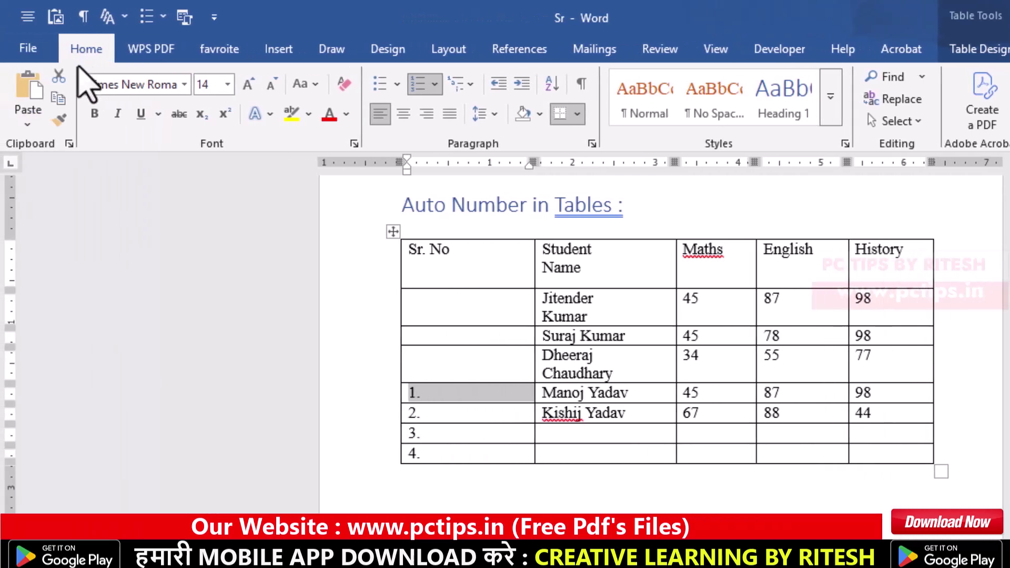
{"action": "left_click", "coordinate": [60, 124]}
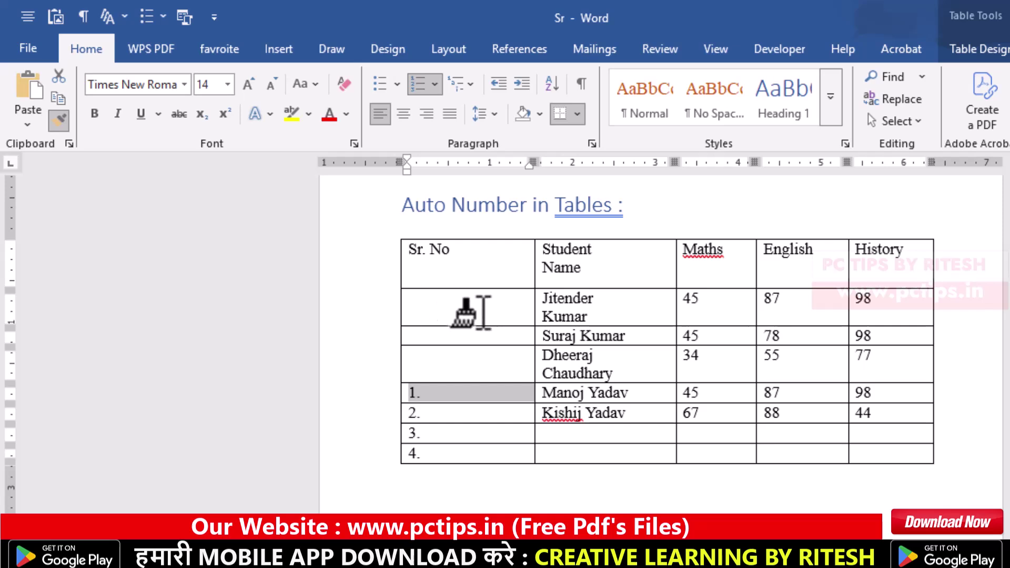
{"action": "left_click", "coordinate": [436, 305]}
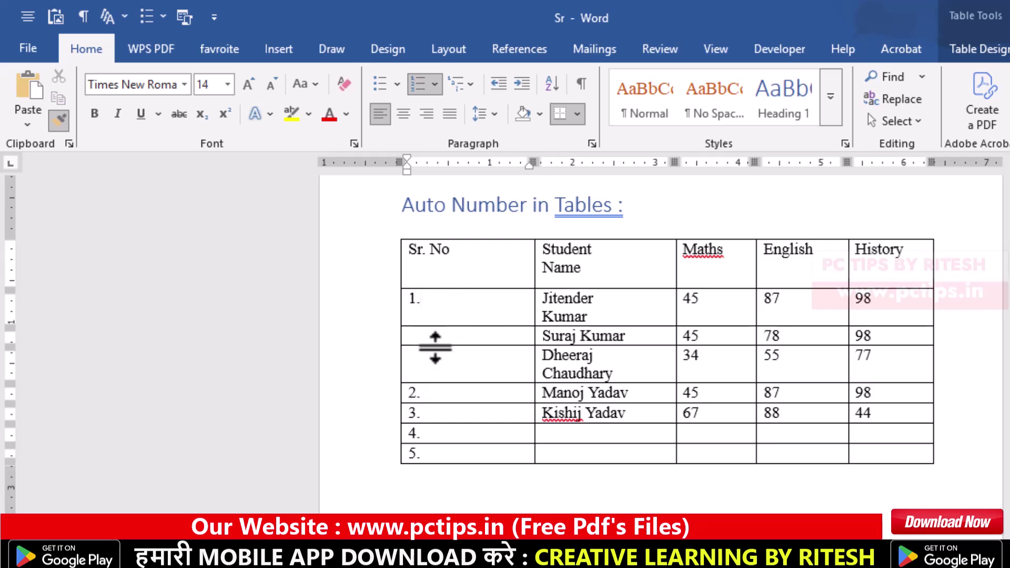
{"action": "left_click", "coordinate": [432, 301]}
{"action": "left_click", "coordinate": [441, 337]}
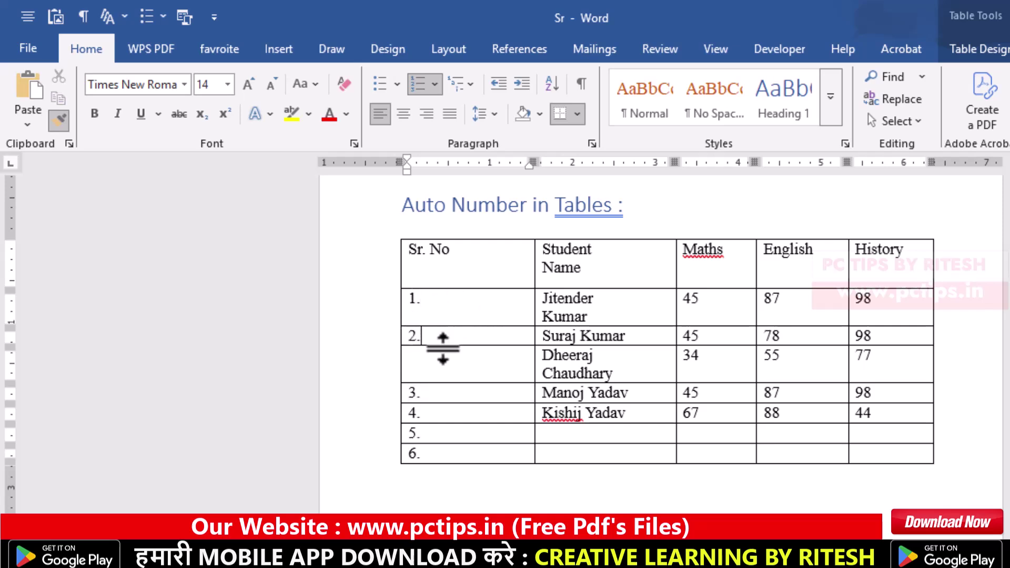
{"action": "left_click", "coordinate": [442, 360]}
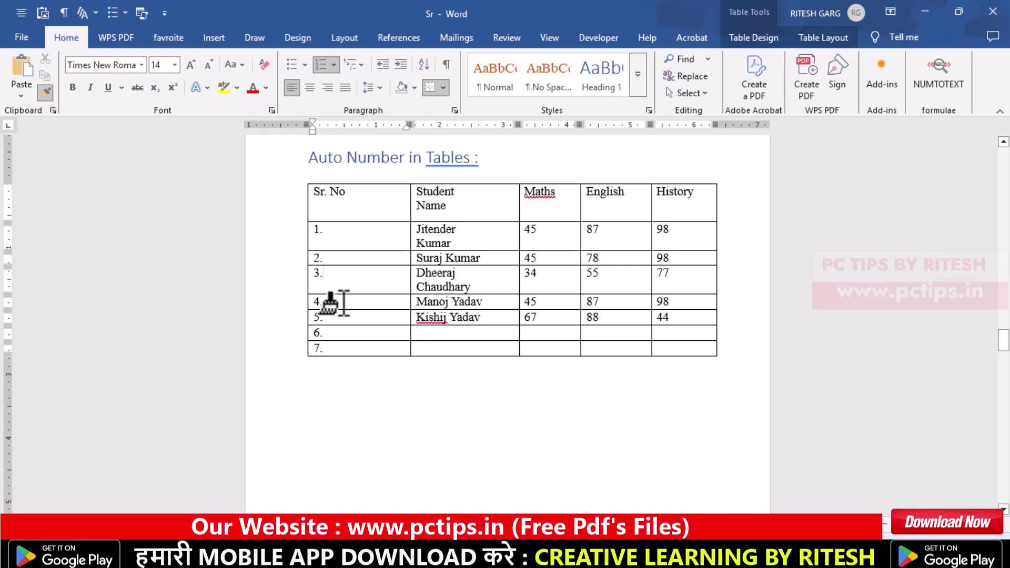
{"action": "key", "text": "Escape"}
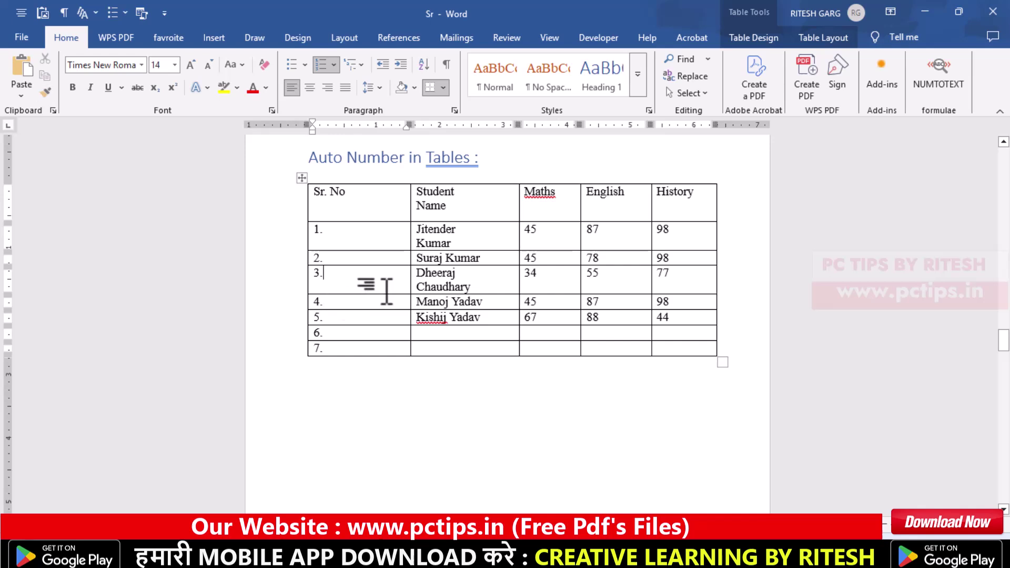
- Shade the whole 'Save Table For Future use' marks table light orange
{"action": "scroll", "coordinate": [387, 291], "scroll_direction": "up", "scroll_amount": 3}
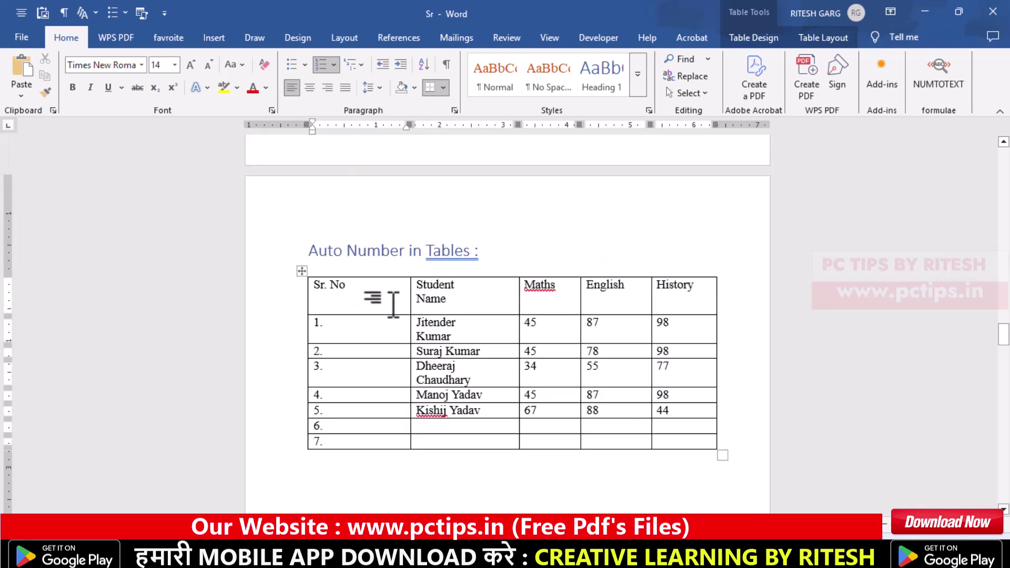
{"action": "scroll", "coordinate": [394, 304], "scroll_direction": "down", "scroll_amount": 2}
{"action": "scroll", "coordinate": [394, 305], "scroll_direction": "down", "scroll_amount": 4}
{"action": "scroll", "coordinate": [397, 307], "scroll_direction": "down", "scroll_amount": 5}
{"action": "scroll", "coordinate": [400, 312], "scroll_direction": "down", "scroll_amount": 4}
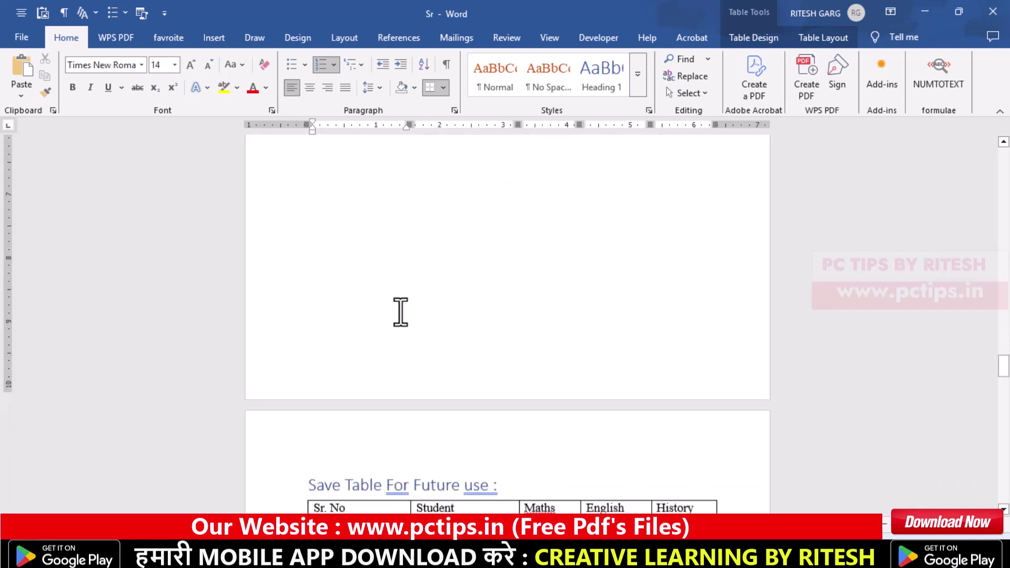
{"action": "scroll", "coordinate": [400, 312], "scroll_direction": "down", "scroll_amount": 6}
{"action": "scroll", "coordinate": [400, 311], "scroll_direction": "down", "scroll_amount": 1}
{"action": "scroll", "coordinate": [400, 311], "scroll_direction": "down", "scroll_amount": 1}
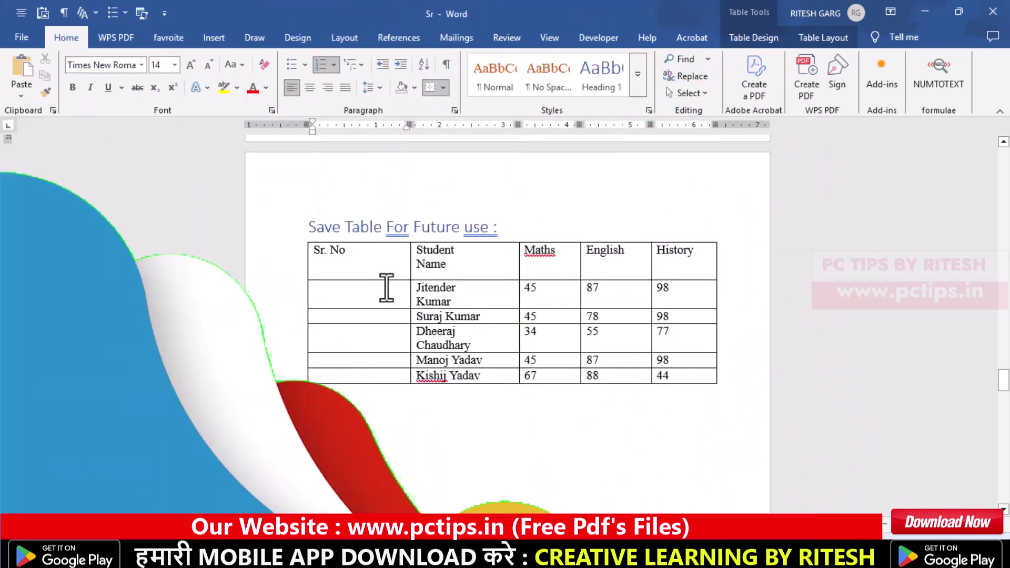
{"action": "left_click_drag", "start_coordinate": [377, 268], "coordinate": [671, 377]}
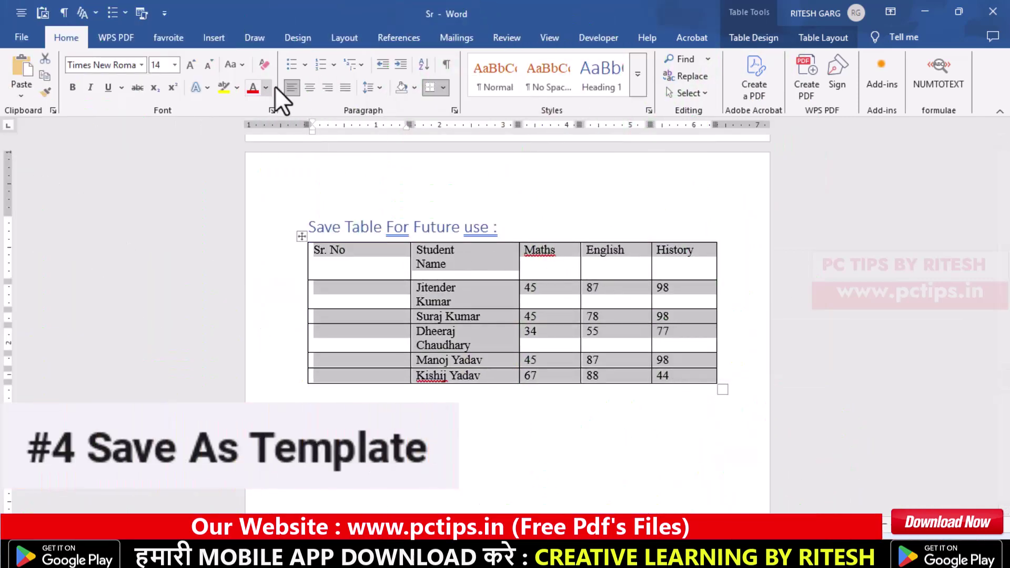
{"action": "left_click", "coordinate": [415, 88]}
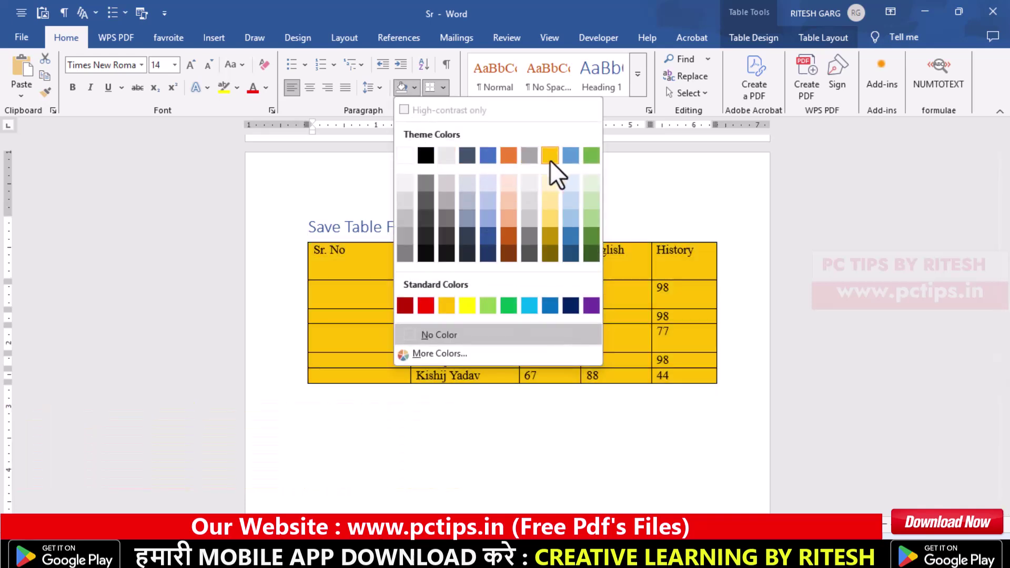
{"action": "left_click", "coordinate": [514, 191]}
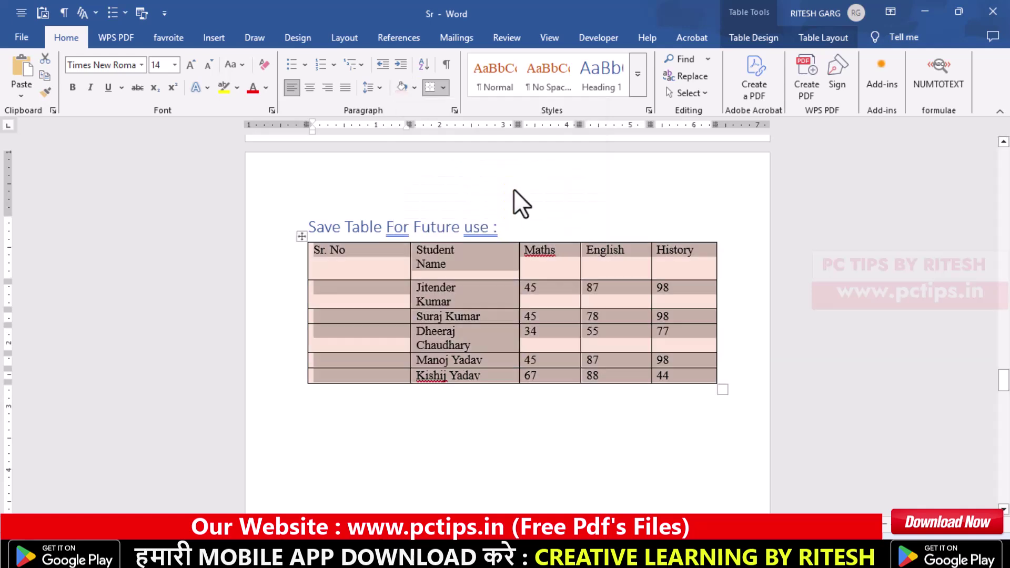
- Make the header row from Sr. No to History bold
{"action": "left_click_drag", "start_coordinate": [392, 261], "coordinate": [655, 248]}
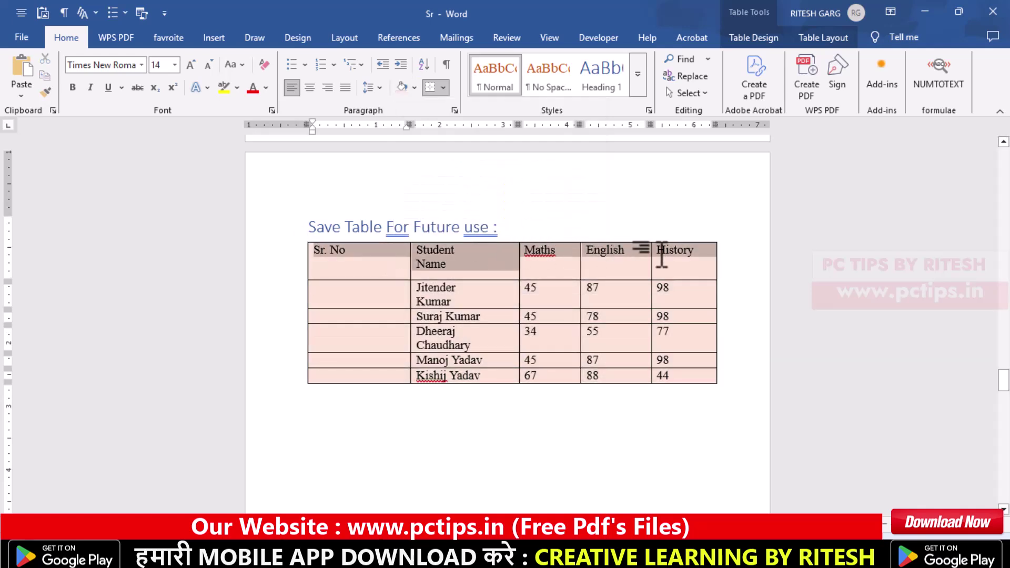
{"action": "key", "text": "ctrl+b"}
{"action": "left_click", "coordinate": [605, 251]}
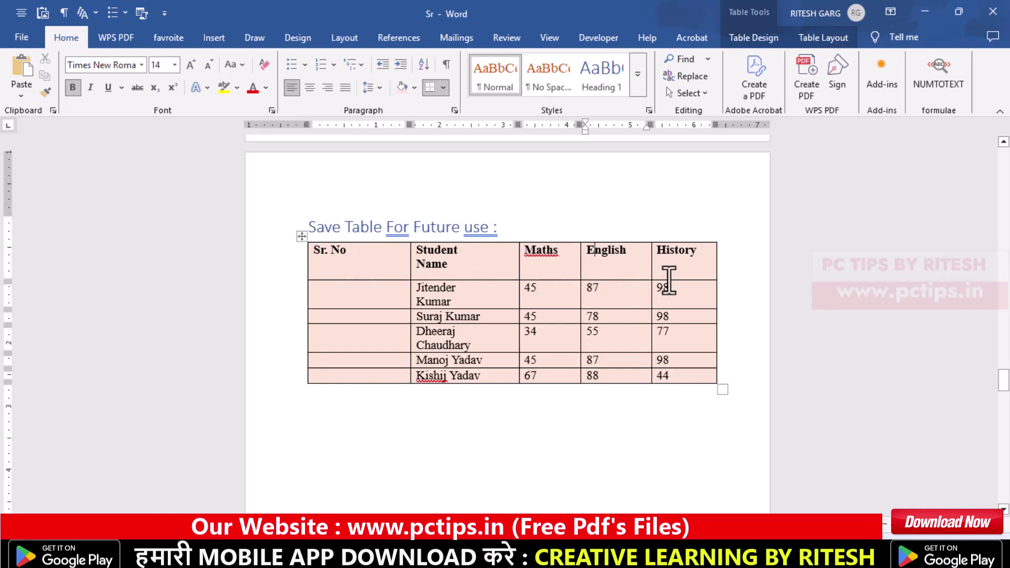
- Save the selected marks table to the Quick Tables gallery under the name studentdata
{"action": "left_click", "coordinate": [301, 237]}
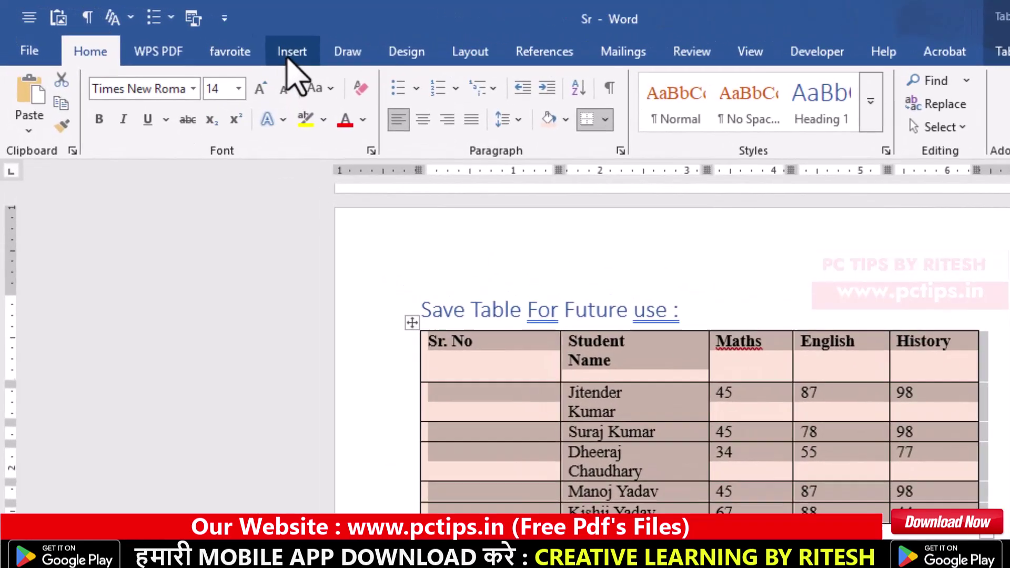
{"action": "left_click", "coordinate": [210, 41]}
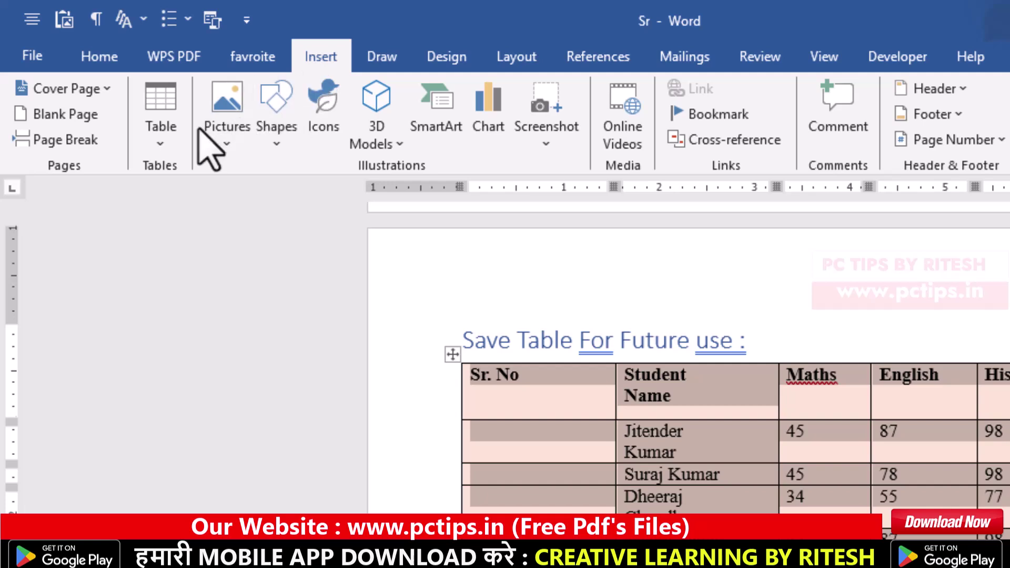
{"action": "left_click", "coordinate": [161, 143]}
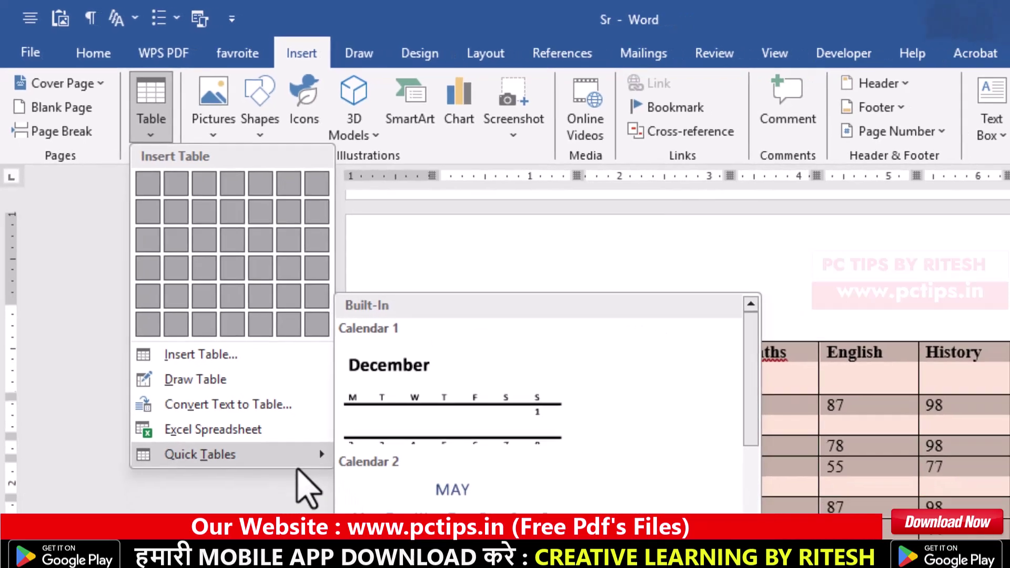
{"action": "scroll", "coordinate": [395, 500], "scroll_direction": "down", "scroll_amount": 5}
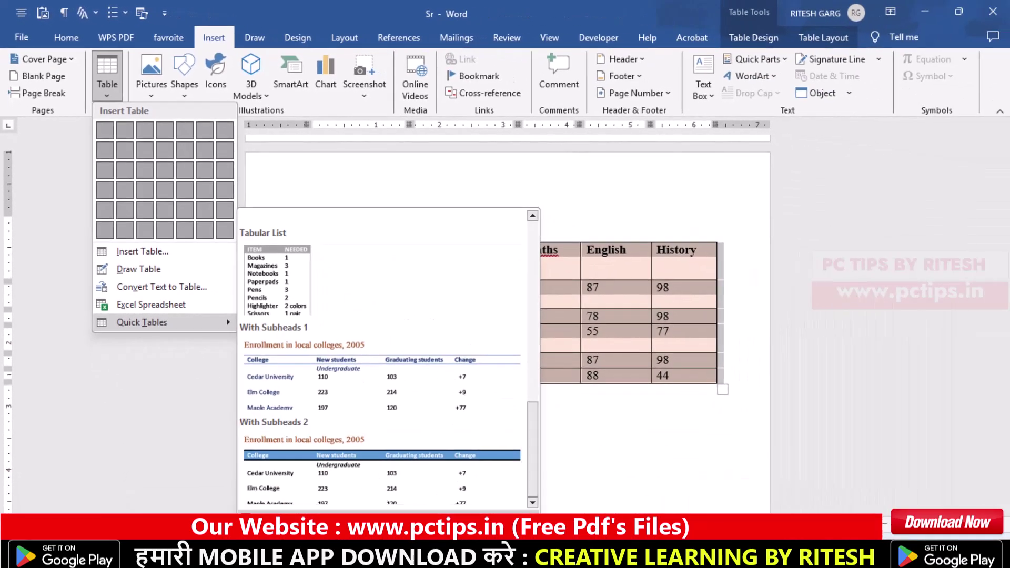
{"action": "left_click", "coordinate": [295, 521]}
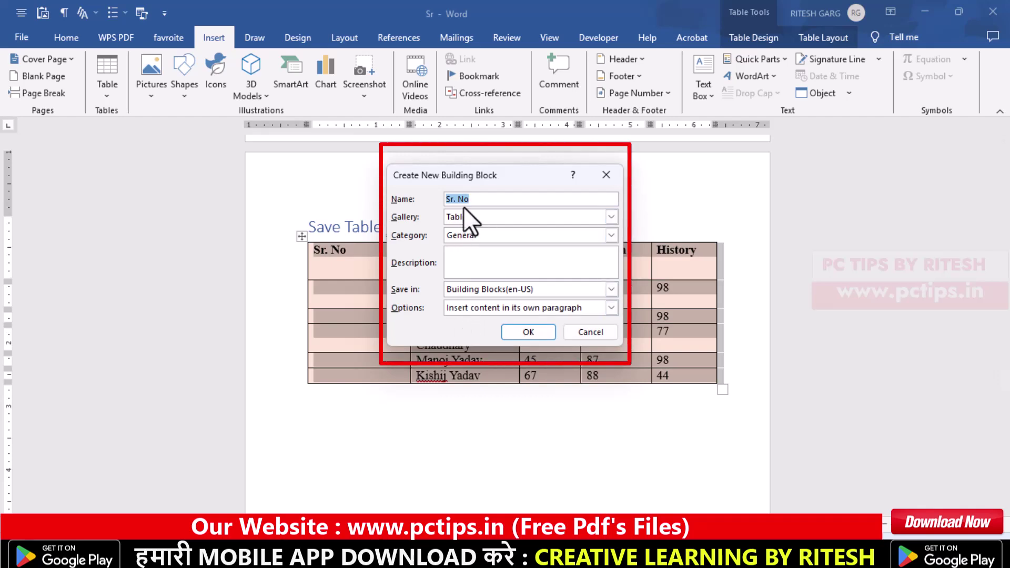
{"action": "type", "text": "studentdata"}
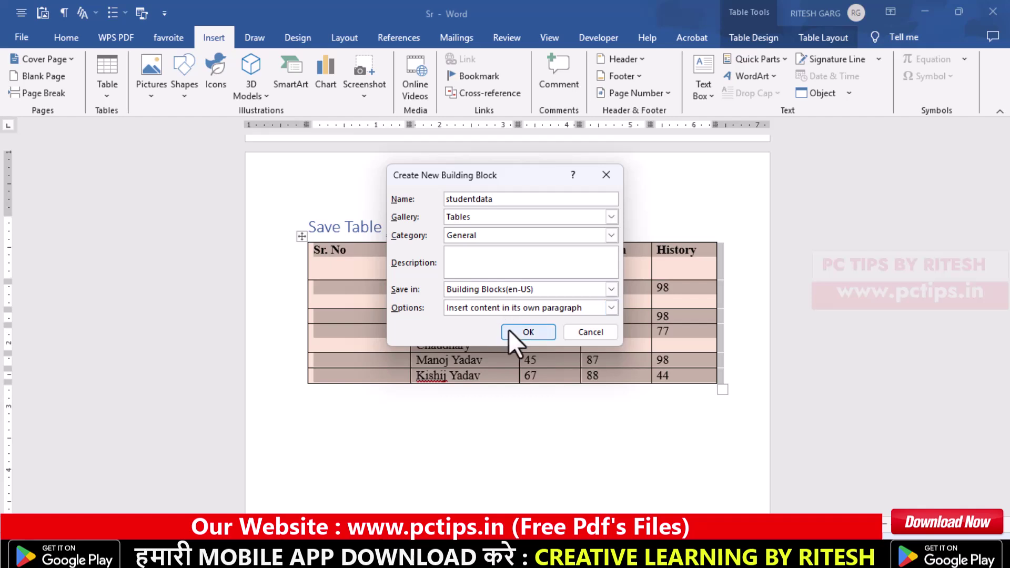
{"action": "left_click", "coordinate": [528, 331]}
{"action": "left_click", "coordinate": [463, 425]}
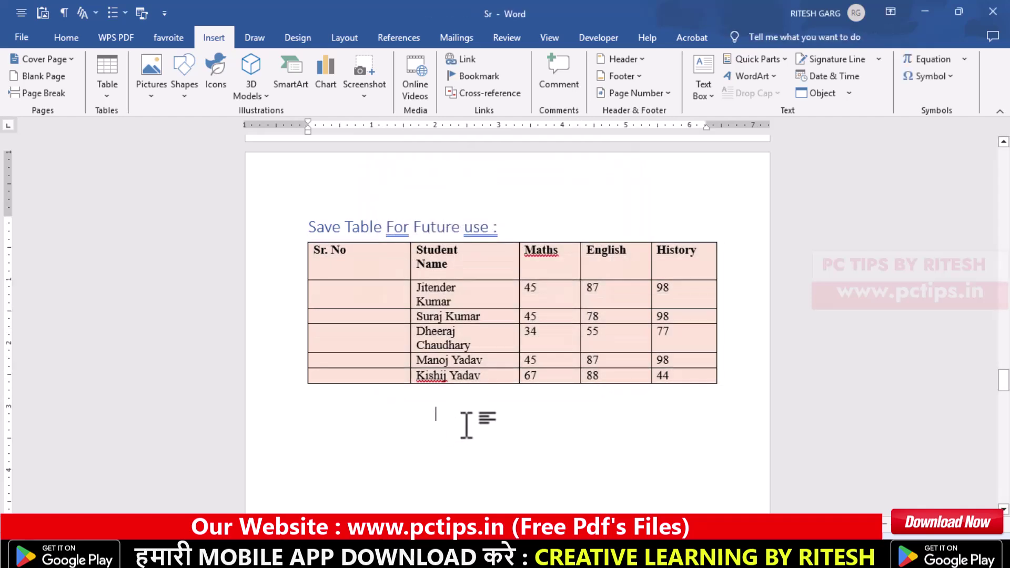
- Insert the saved studentdata table from the General section of the Quick Tables gallery
{"action": "left_click", "coordinate": [113, 95]}
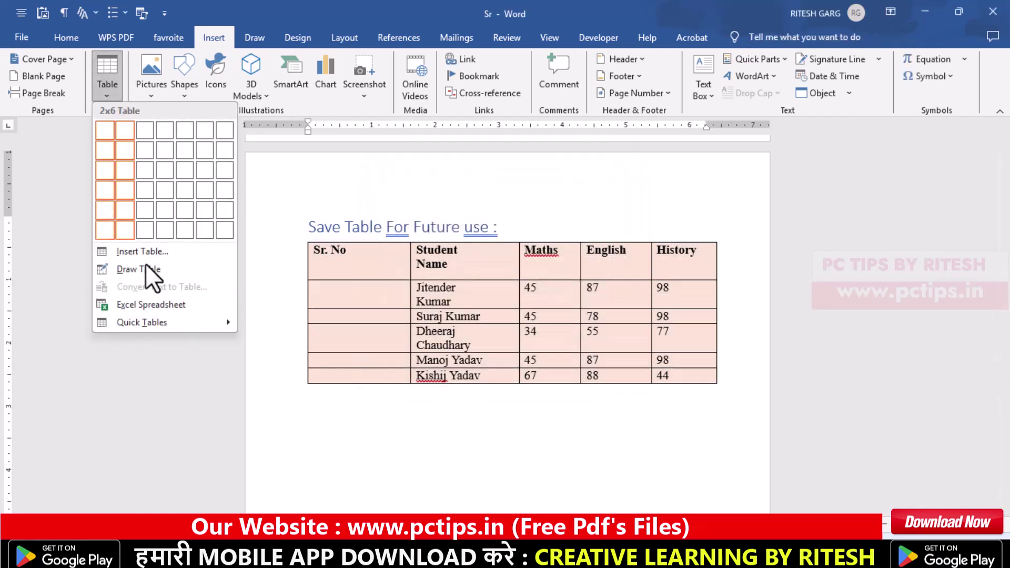
{"action": "scroll", "coordinate": [343, 354], "scroll_direction": "down", "scroll_amount": 5}
{"action": "scroll", "coordinate": [351, 360], "scroll_direction": "down", "scroll_amount": 5}
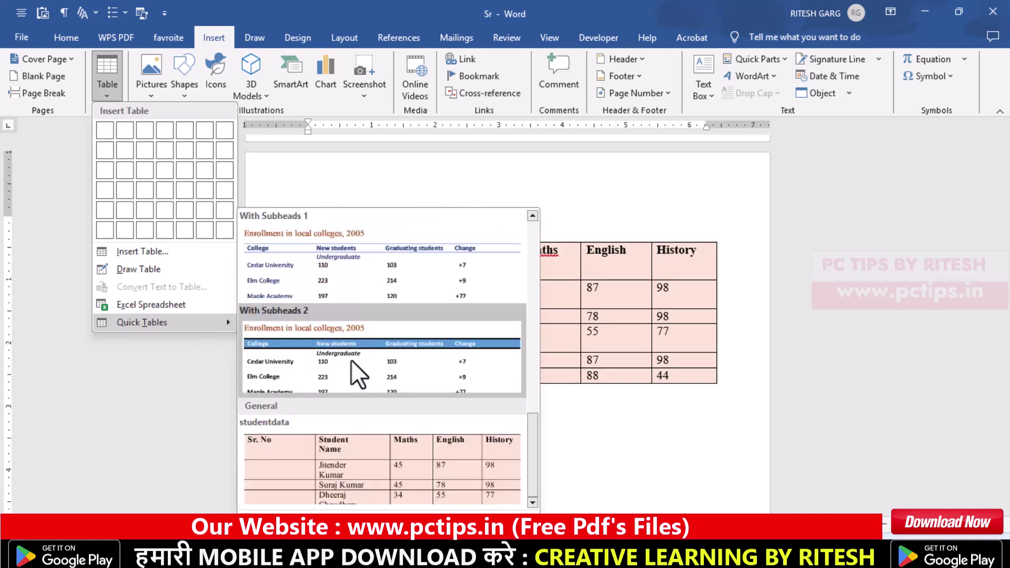
{"action": "left_click", "coordinate": [287, 448]}
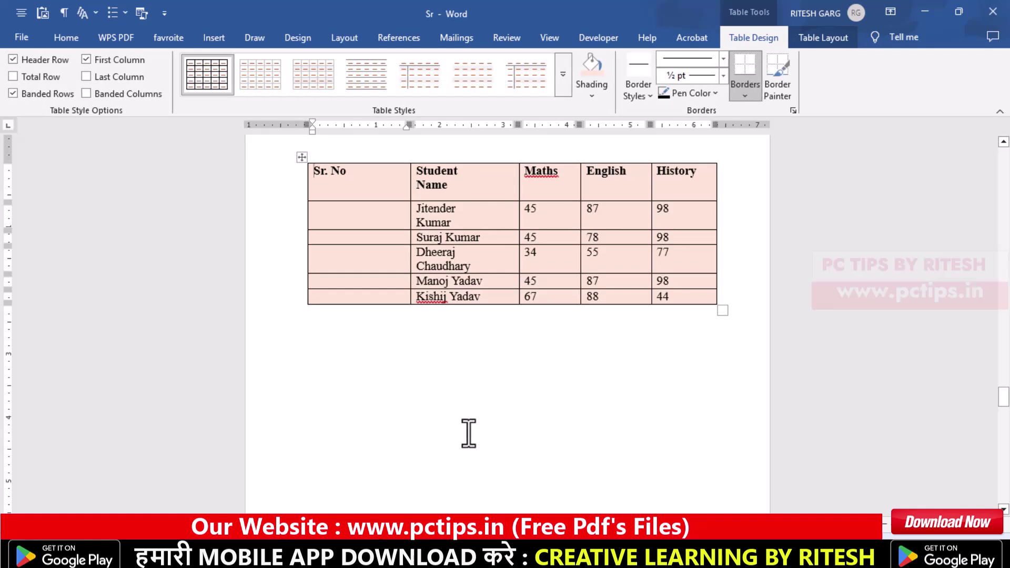
{"action": "scroll", "coordinate": [468, 427], "scroll_direction": "up", "scroll_amount": 2}
{"action": "scroll", "coordinate": [473, 339], "scroll_direction": "up", "scroll_amount": 2}
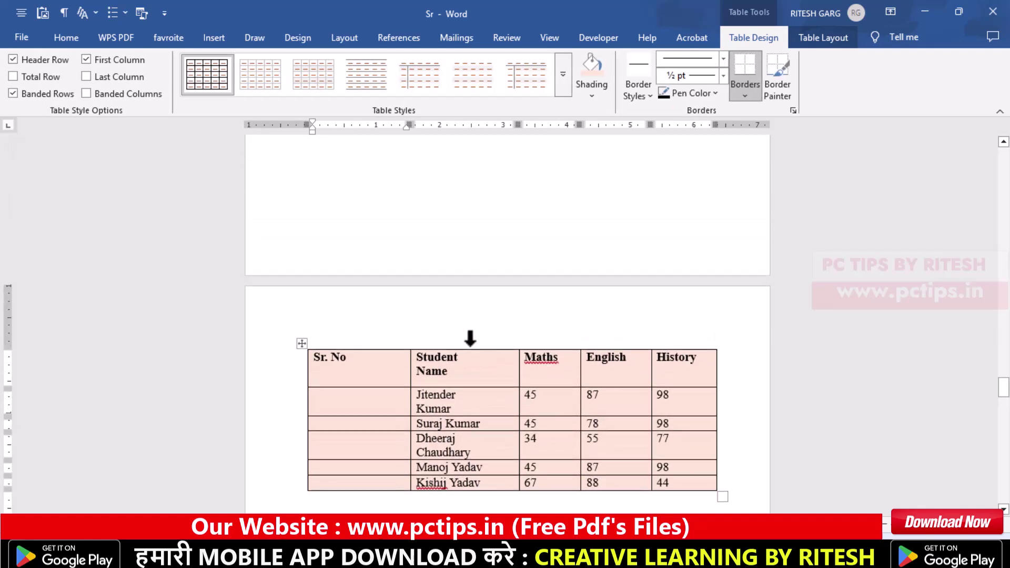
{"action": "scroll", "coordinate": [474, 347], "scroll_direction": "up", "scroll_amount": 3}
{"action": "scroll", "coordinate": [474, 348], "scroll_direction": "up", "scroll_amount": 3}
{"action": "scroll", "coordinate": [474, 347], "scroll_direction": "down", "scroll_amount": 3}
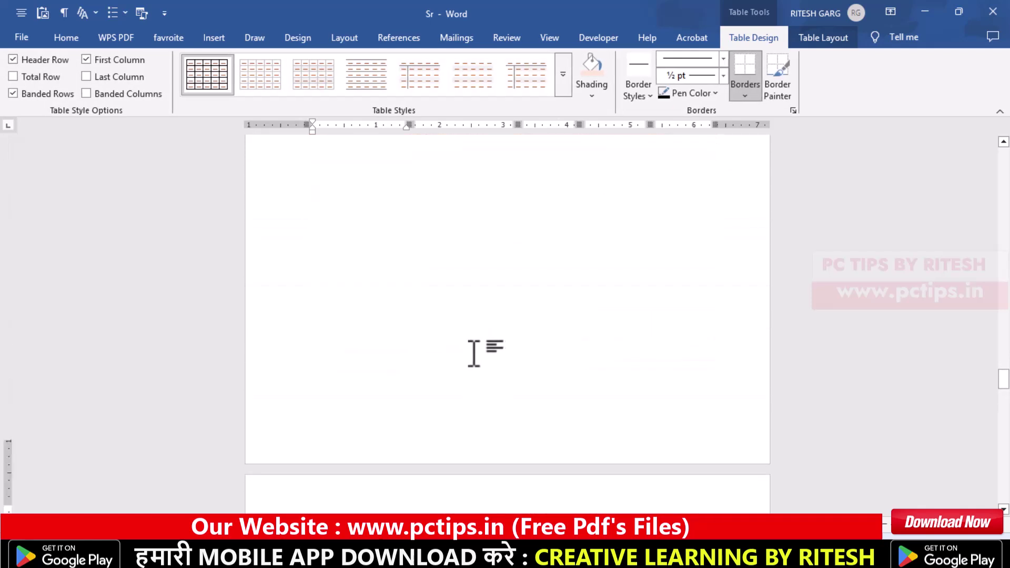
{"action": "scroll", "coordinate": [474, 349], "scroll_direction": "down", "scroll_amount": 4}
{"action": "scroll", "coordinate": [475, 352], "scroll_direction": "down", "scroll_amount": 5}
{"action": "scroll", "coordinate": [474, 352], "scroll_direction": "down", "scroll_amount": 5}
- Put the cursor in row 1's Student Name cell of the RESIZE CELL MARGINS table and show Table Layout
{"action": "scroll", "coordinate": [474, 351], "scroll_direction": "down", "scroll_amount": 5}
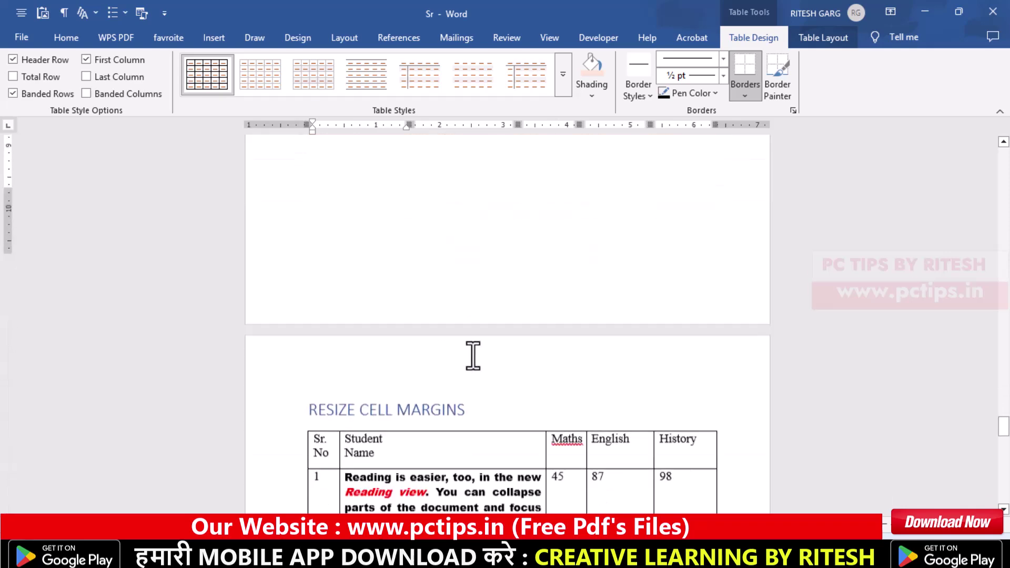
{"action": "scroll", "coordinate": [472, 350], "scroll_direction": "down", "scroll_amount": 3}
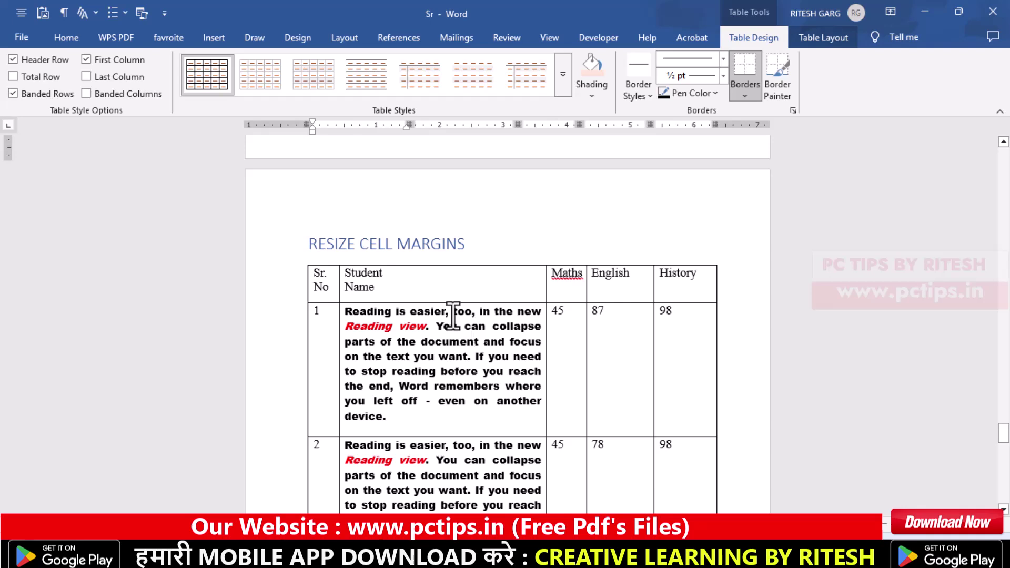
{"action": "scroll", "coordinate": [331, 250], "scroll_direction": "down", "scroll_amount": 2}
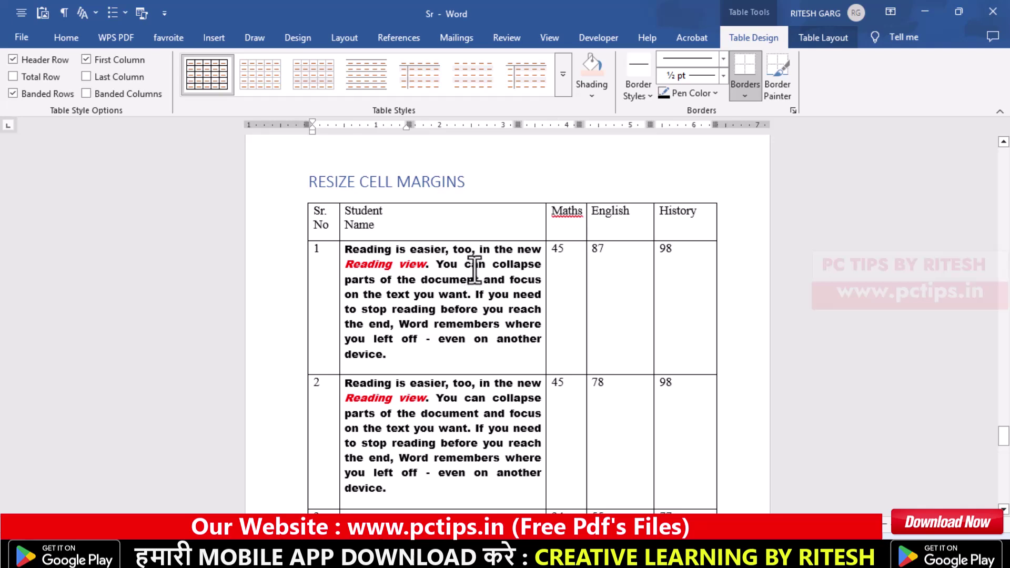
{"action": "left_click", "coordinate": [350, 255]}
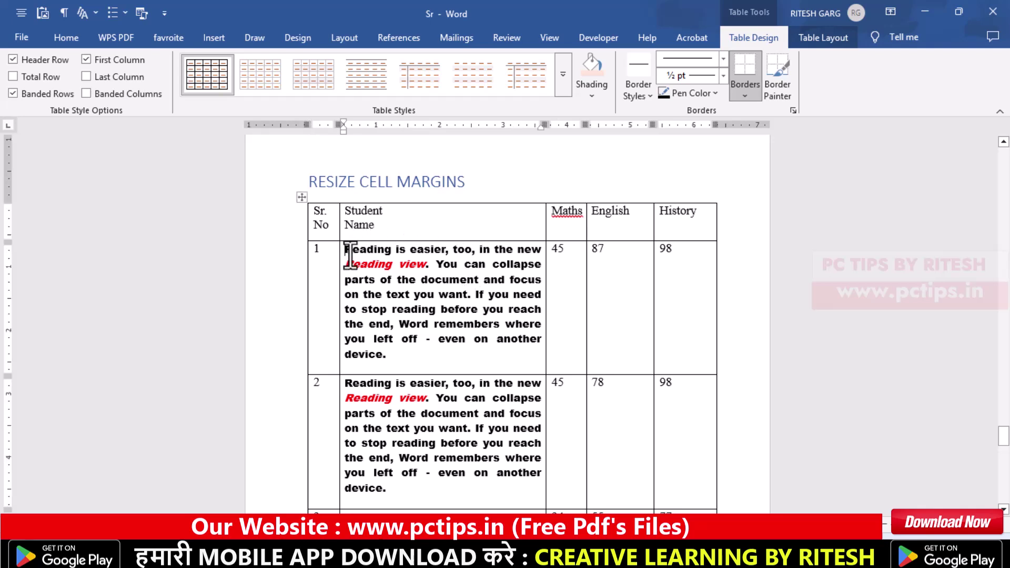
{"action": "left_click_drag", "start_coordinate": [348, 254], "coordinate": [397, 351]}
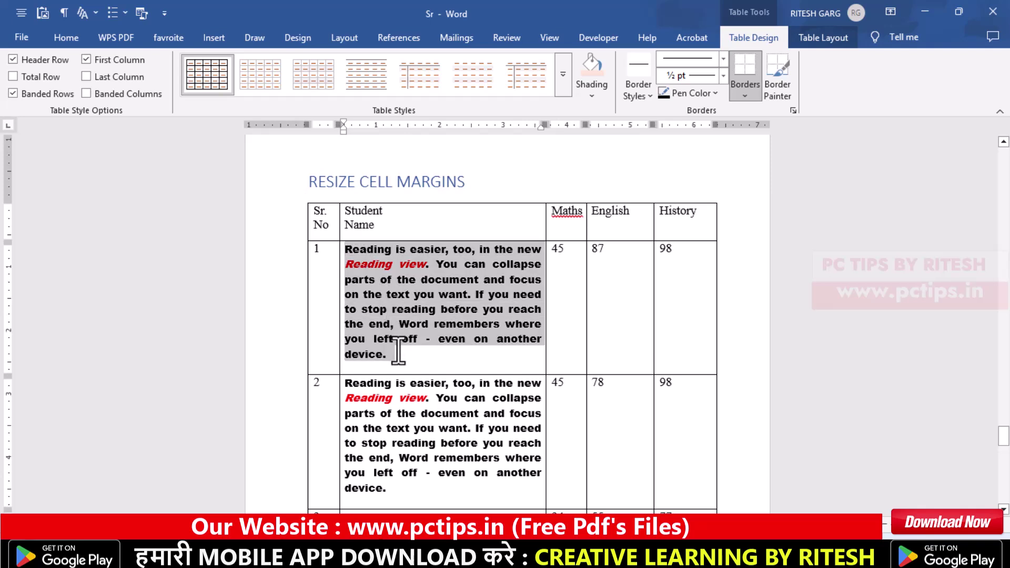
{"action": "left_click", "coordinate": [348, 274]}
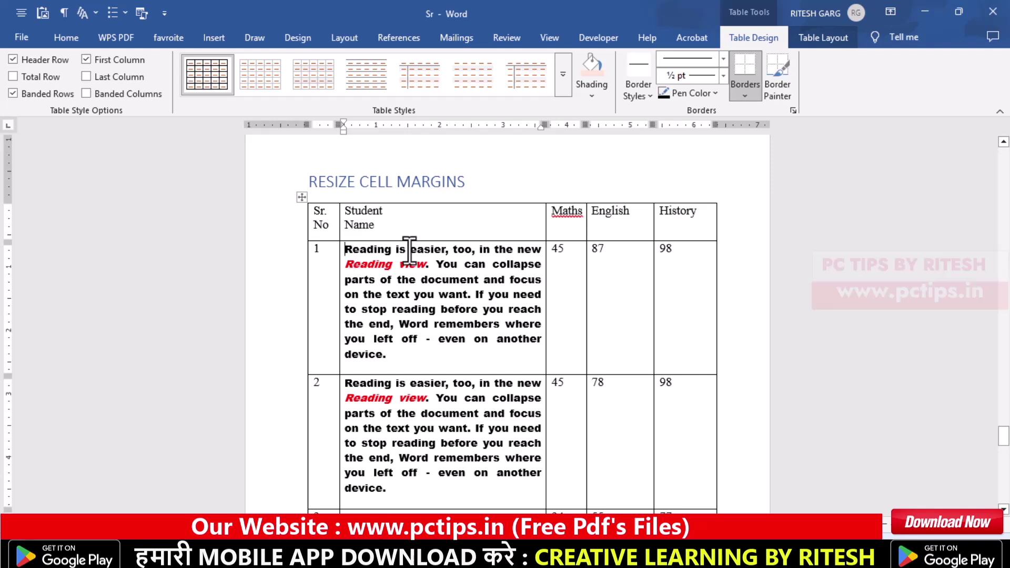
{"action": "left_click", "coordinate": [816, 40]}
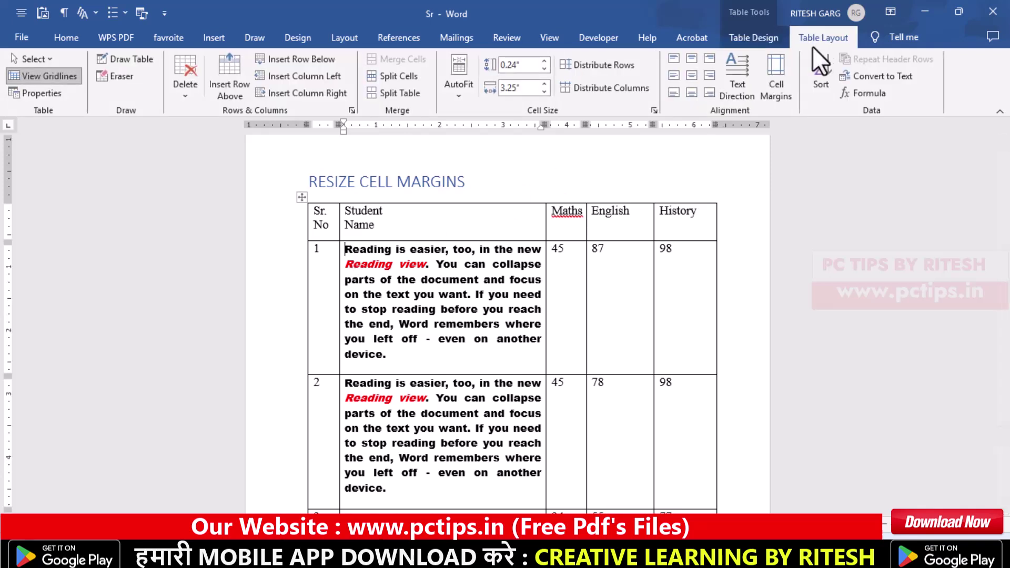
- Set the table's default top cell margin to 0.1" in Cell Margins
{"action": "left_click", "coordinate": [787, 94]}
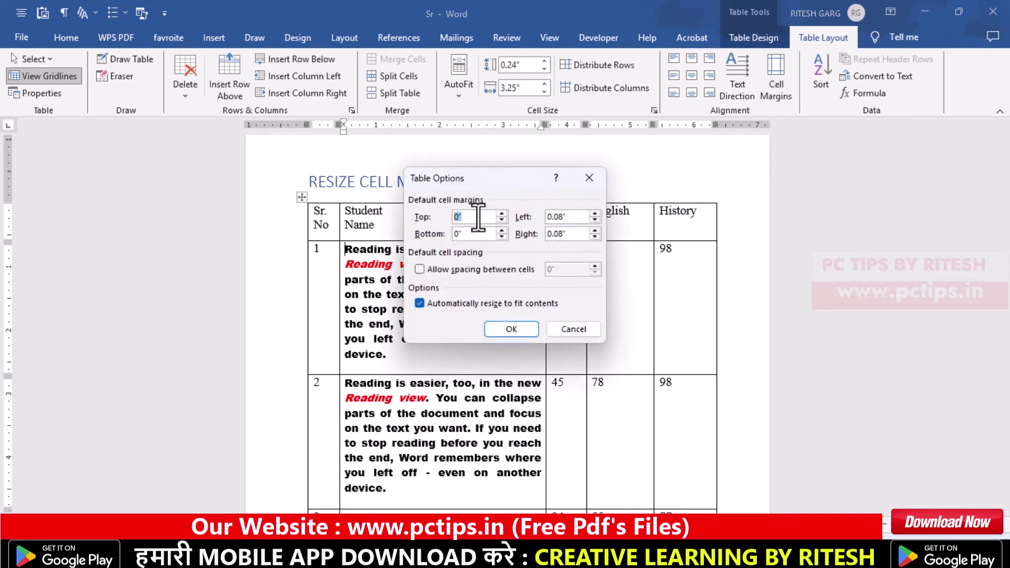
{"action": "left_click", "coordinate": [501, 213]}
{"action": "left_click", "coordinate": [501, 213]}
{"action": "left_click", "coordinate": [502, 213]}
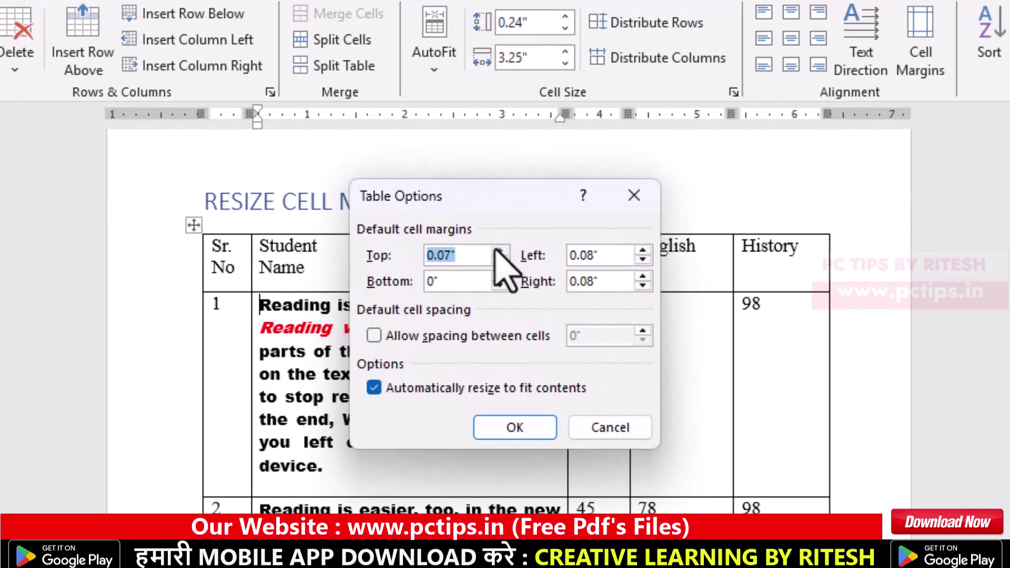
{"action": "left_click", "coordinate": [499, 251]}
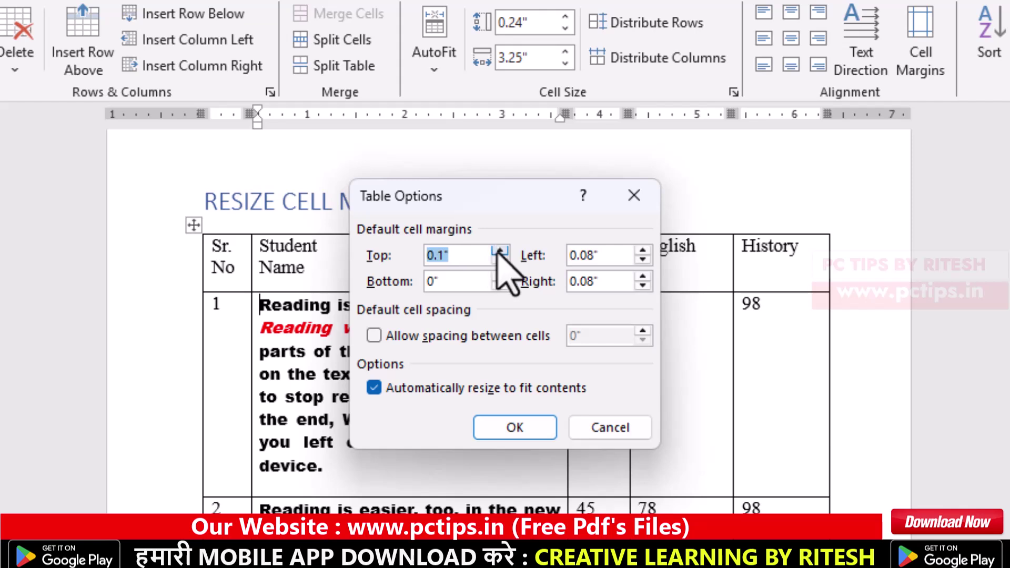
{"action": "left_click", "coordinate": [528, 428]}
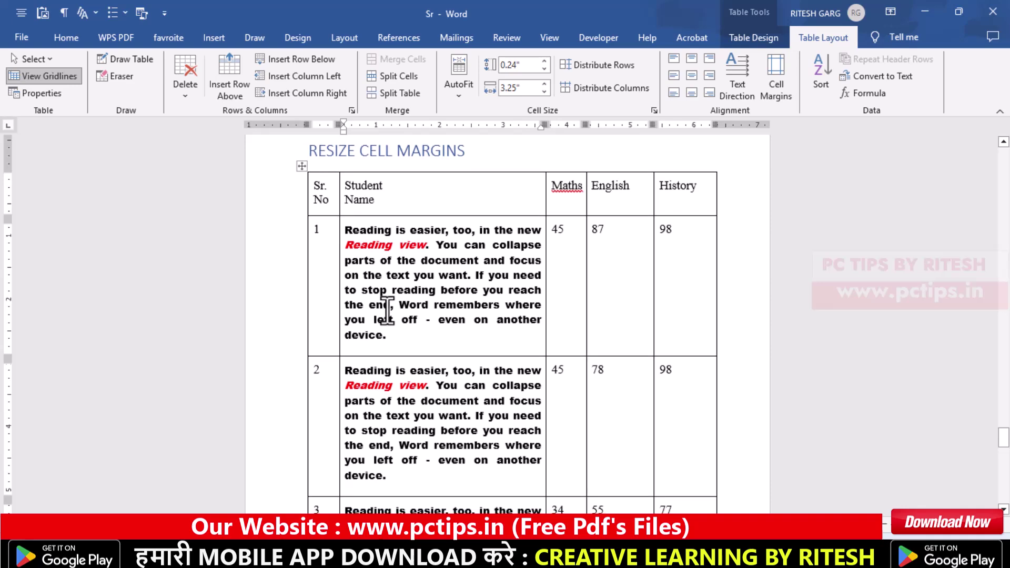
{"action": "scroll", "coordinate": [387, 310], "scroll_direction": "down", "scroll_amount": 2}
{"action": "scroll", "coordinate": [392, 311], "scroll_direction": "down", "scroll_amount": 5}
{"action": "scroll", "coordinate": [395, 310], "scroll_direction": "up", "scroll_amount": 2}
{"action": "scroll", "coordinate": [400, 311], "scroll_direction": "up", "scroll_amount": 3}
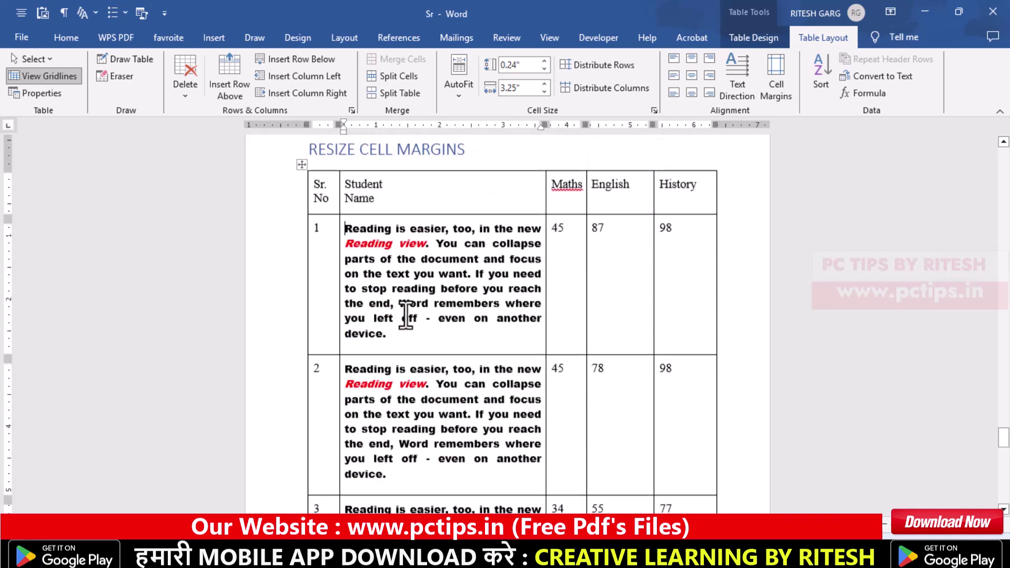
{"action": "scroll", "coordinate": [406, 316], "scroll_direction": "up", "scroll_amount": 1}
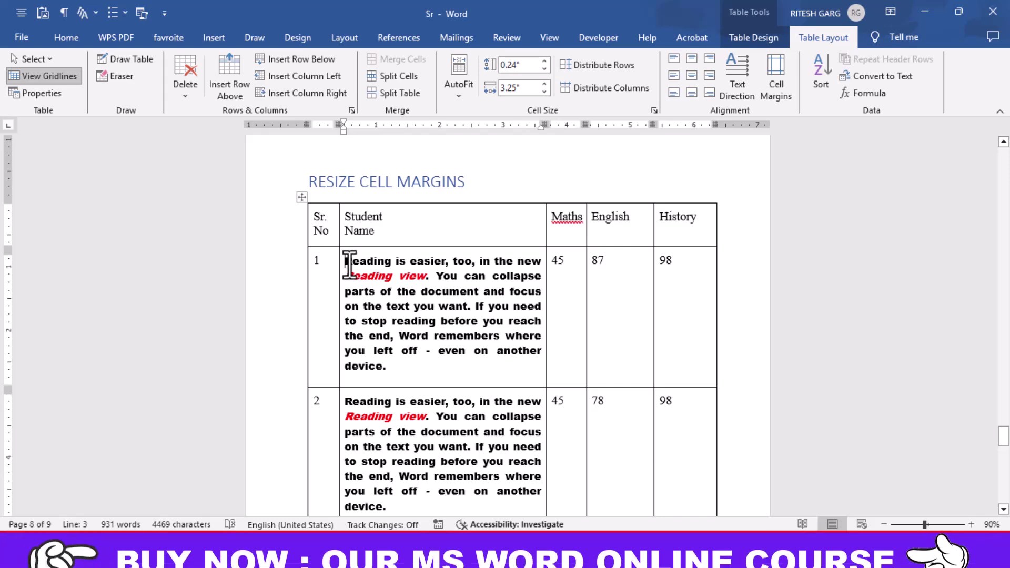
- Uncheck Same as the whole table in Cell Options and set row 1's top margin to 0.3"
{"action": "left_click", "coordinate": [51, 96]}
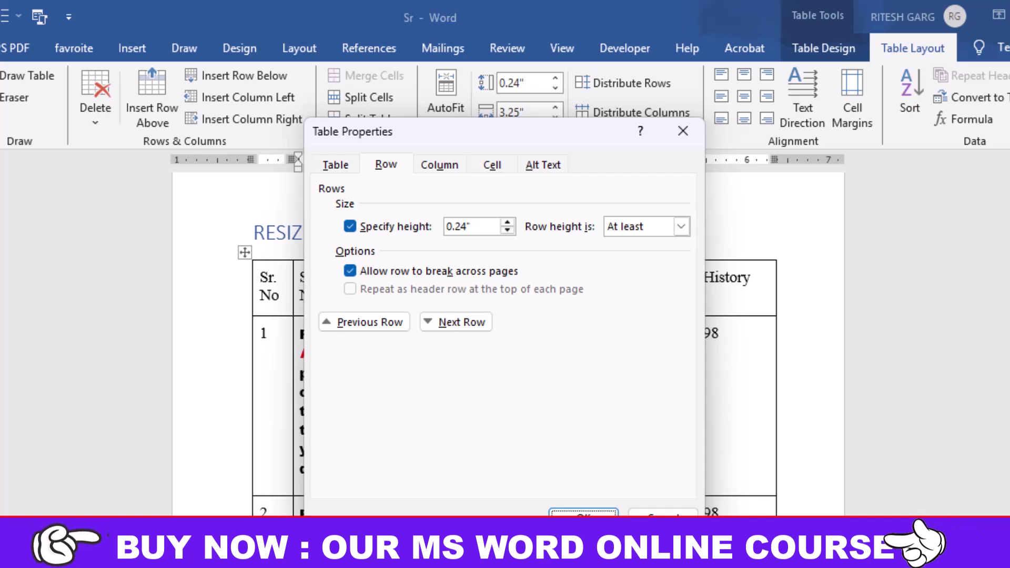
{"action": "left_click", "coordinate": [489, 167]}
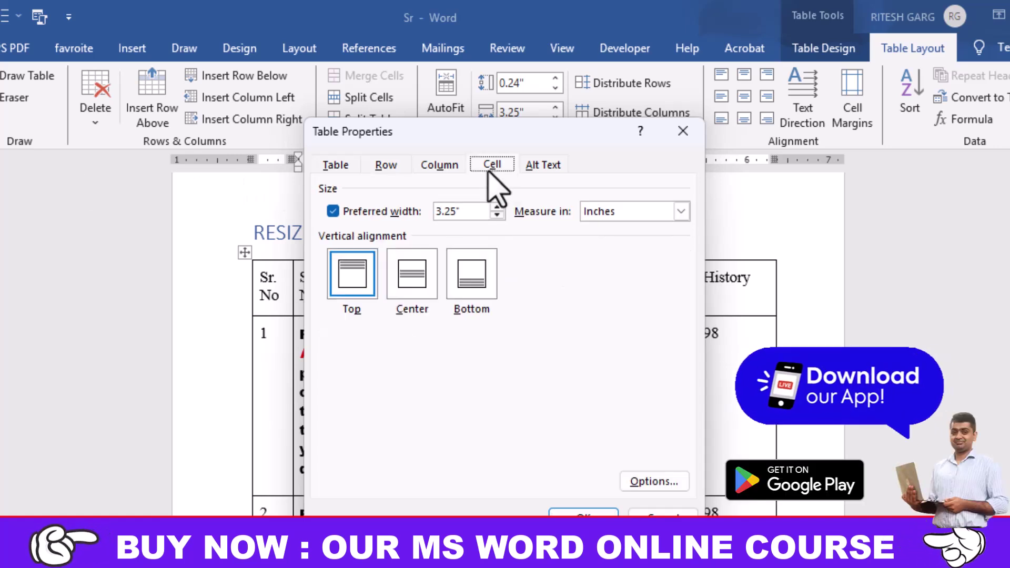
{"action": "left_click", "coordinate": [675, 481]}
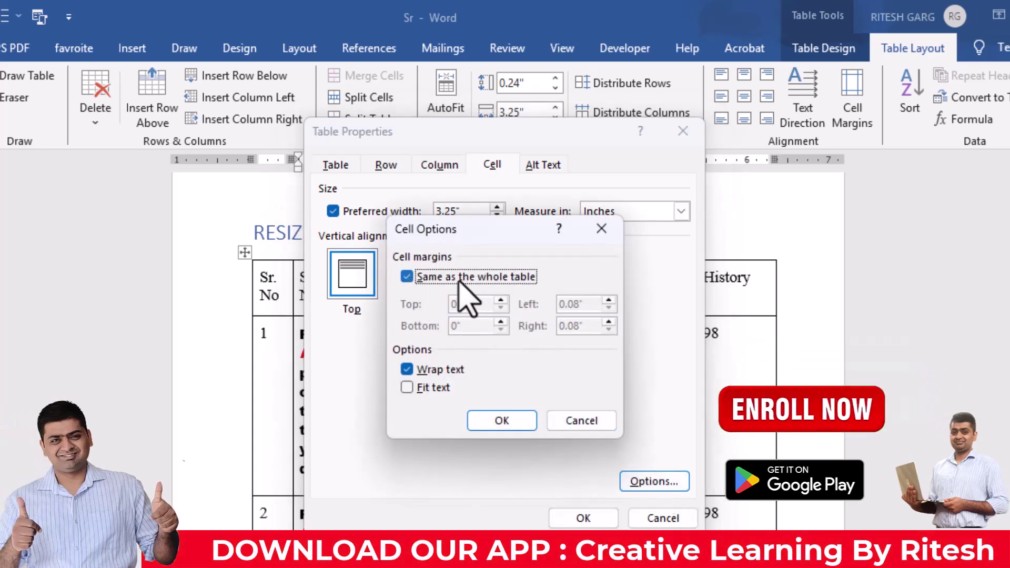
{"action": "left_click", "coordinate": [410, 277]}
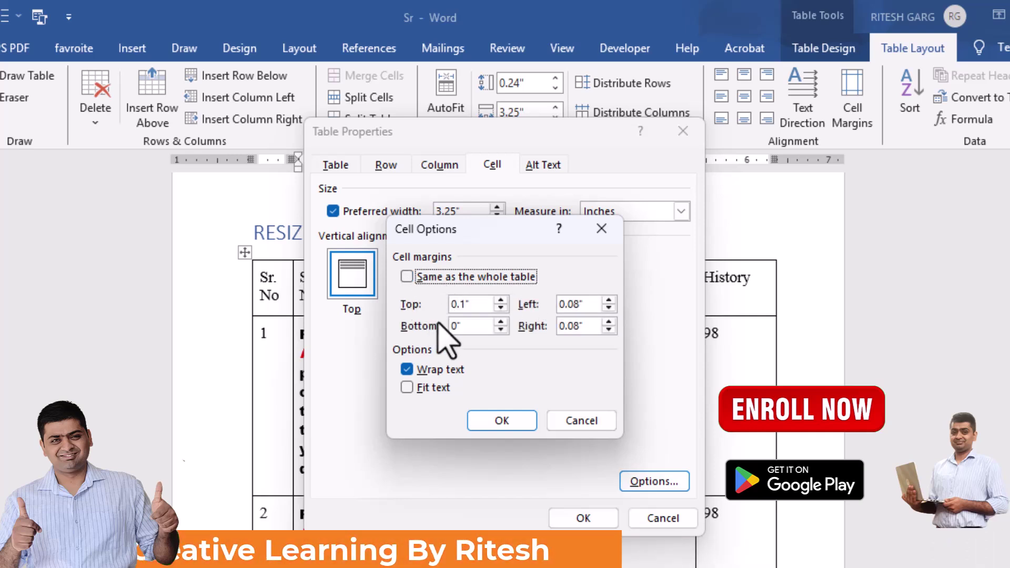
{"action": "double_click", "coordinate": [501, 301]}
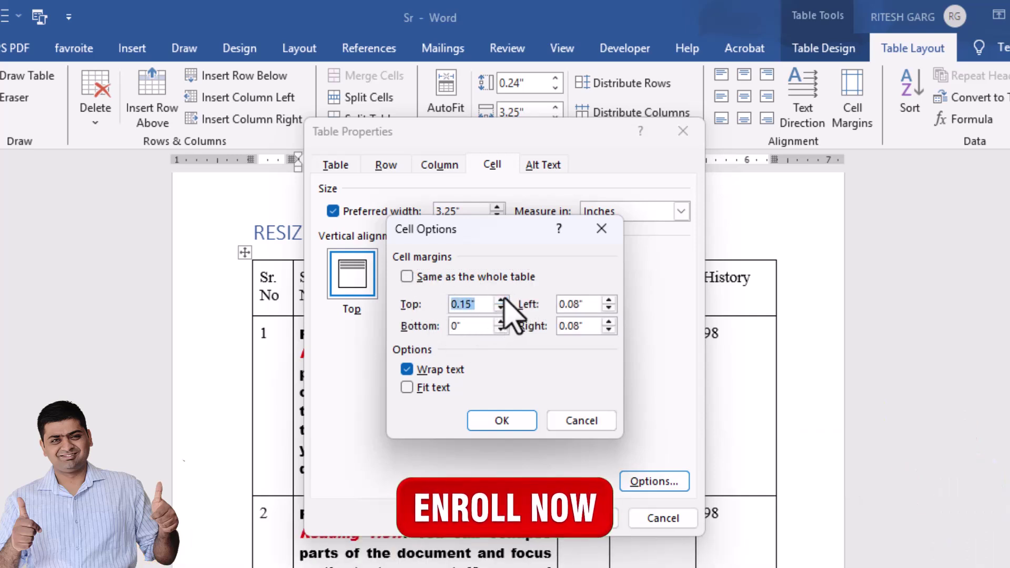
{"action": "triple_click", "coordinate": [501, 300]}
{"action": "double_click", "coordinate": [501, 299]}
{"action": "triple_click", "coordinate": [502, 299]}
{"action": "left_click", "coordinate": [501, 300]}
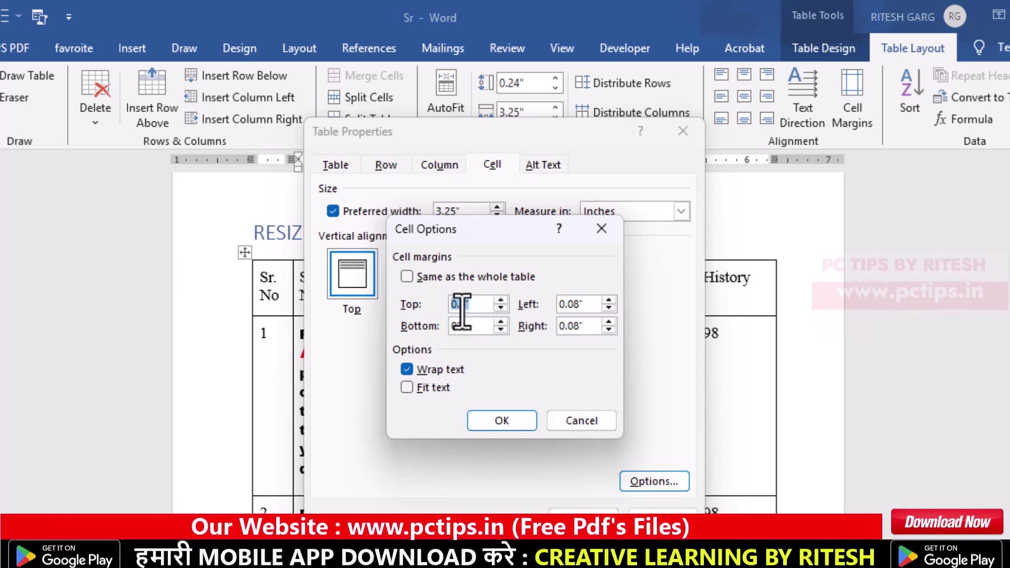
{"action": "left_click", "coordinate": [501, 420]}
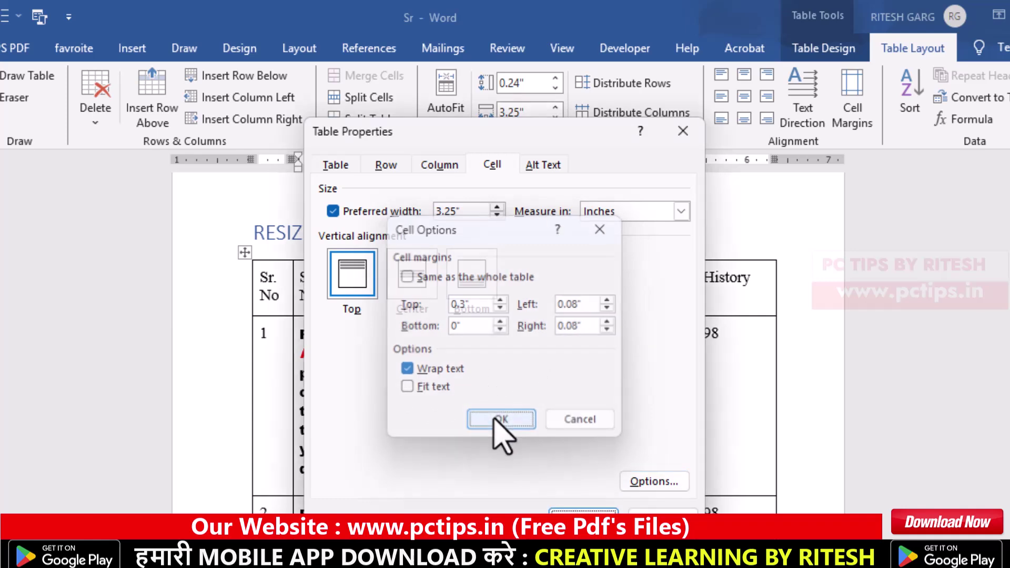
{"action": "left_click", "coordinate": [583, 518]}
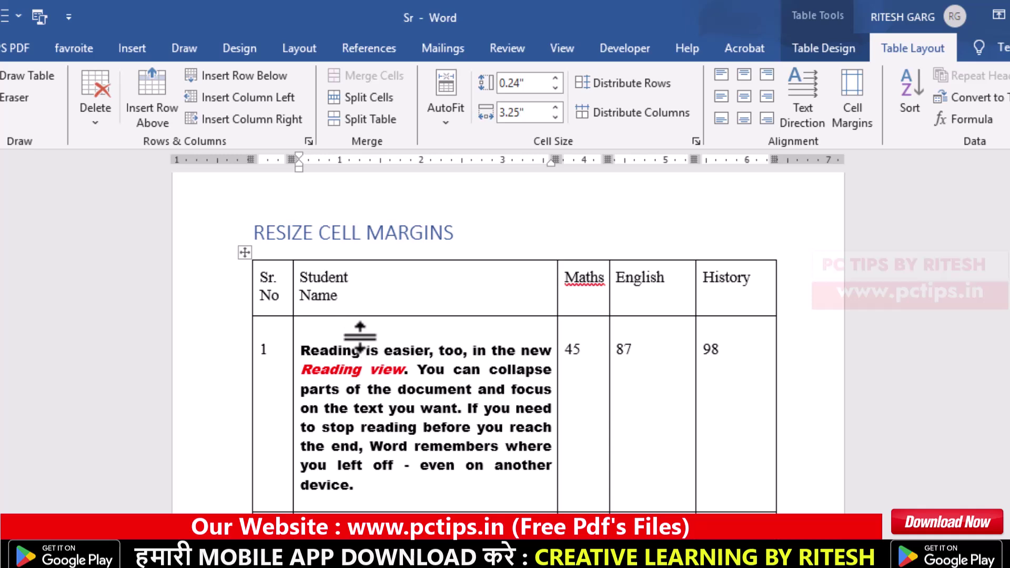
- Go to the STOP AUTOMATIC table and select the end of the first student's sentence
{"action": "scroll", "coordinate": [363, 325], "scroll_direction": "down", "scroll_amount": 1}
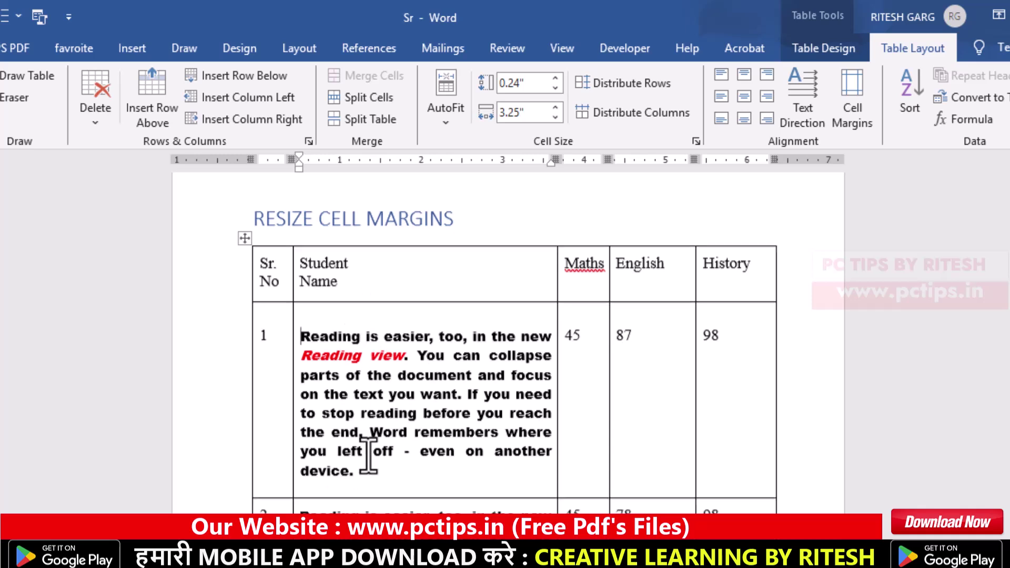
{"action": "scroll", "coordinate": [366, 463], "scroll_direction": "down", "scroll_amount": 2}
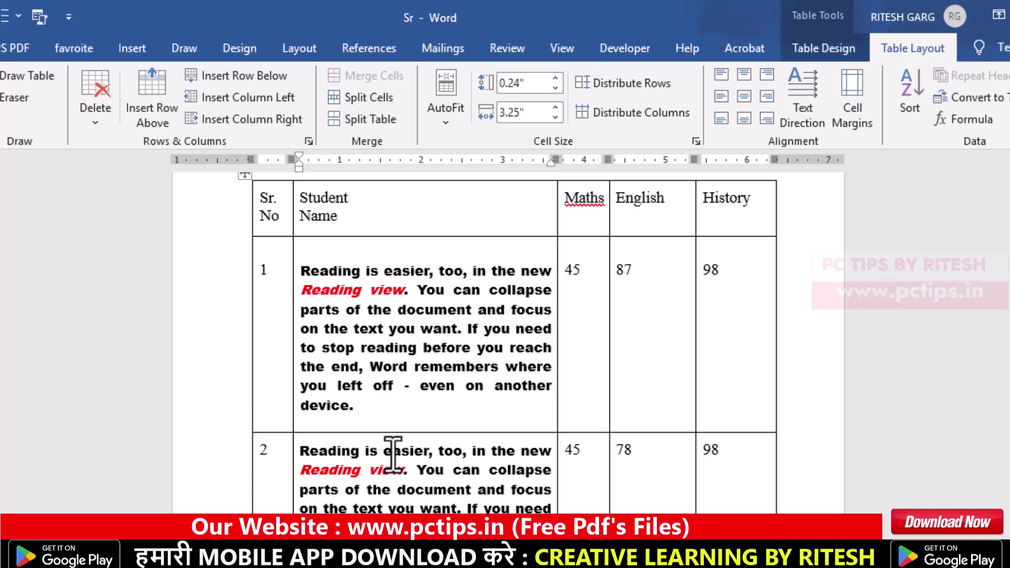
{"action": "scroll", "coordinate": [393, 455], "scroll_direction": "down", "scroll_amount": 1}
{"action": "scroll", "coordinate": [393, 455], "scroll_direction": "down", "scroll_amount": 1}
{"action": "scroll", "coordinate": [393, 455], "scroll_direction": "down", "scroll_amount": 2}
{"action": "scroll", "coordinate": [393, 455], "scroll_direction": "down", "scroll_amount": 3}
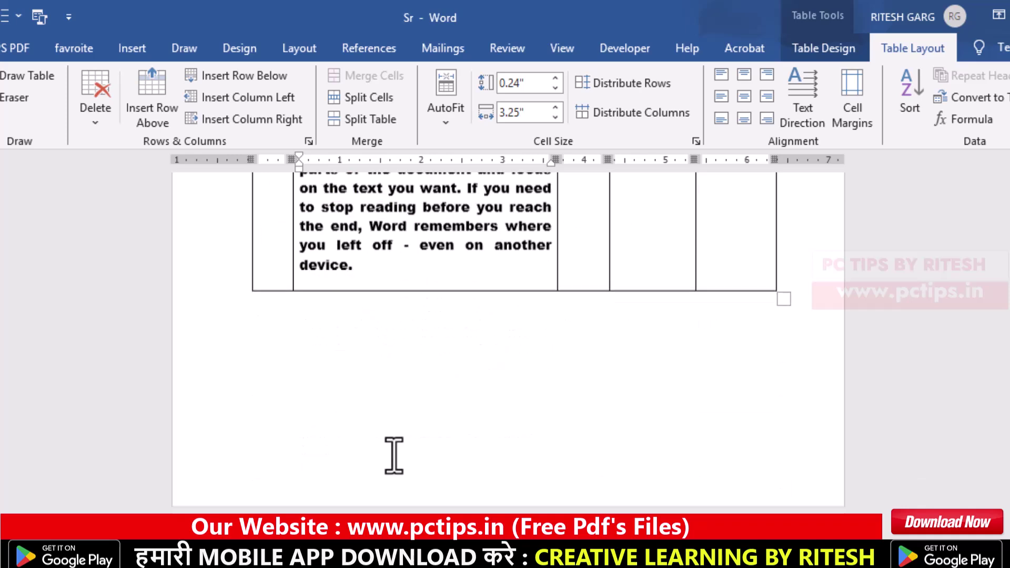
{"action": "scroll", "coordinate": [394, 455], "scroll_direction": "up", "scroll_amount": 8}
{"action": "scroll", "coordinate": [394, 455], "scroll_direction": "down", "scroll_amount": 1}
{"action": "scroll", "coordinate": [394, 455], "scroll_direction": "down", "scroll_amount": 1}
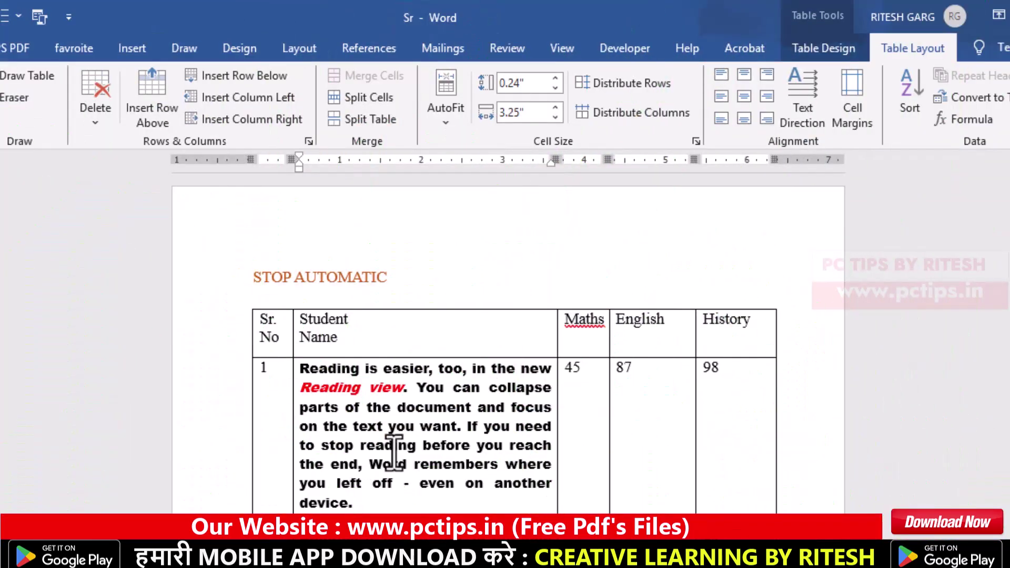
{"action": "scroll", "coordinate": [394, 451], "scroll_direction": "up", "scroll_amount": 1}
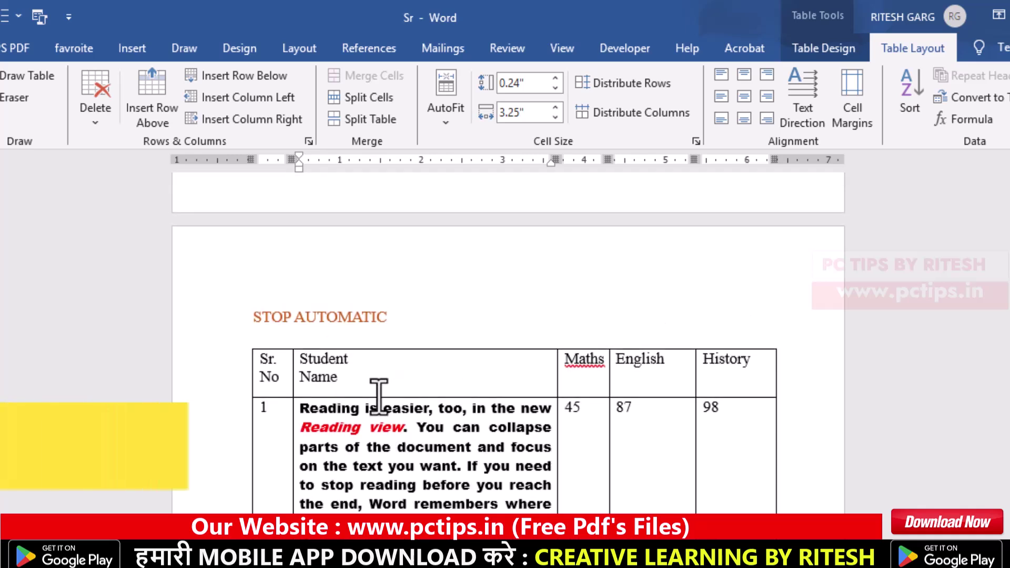
{"action": "left_click", "coordinate": [573, 428]}
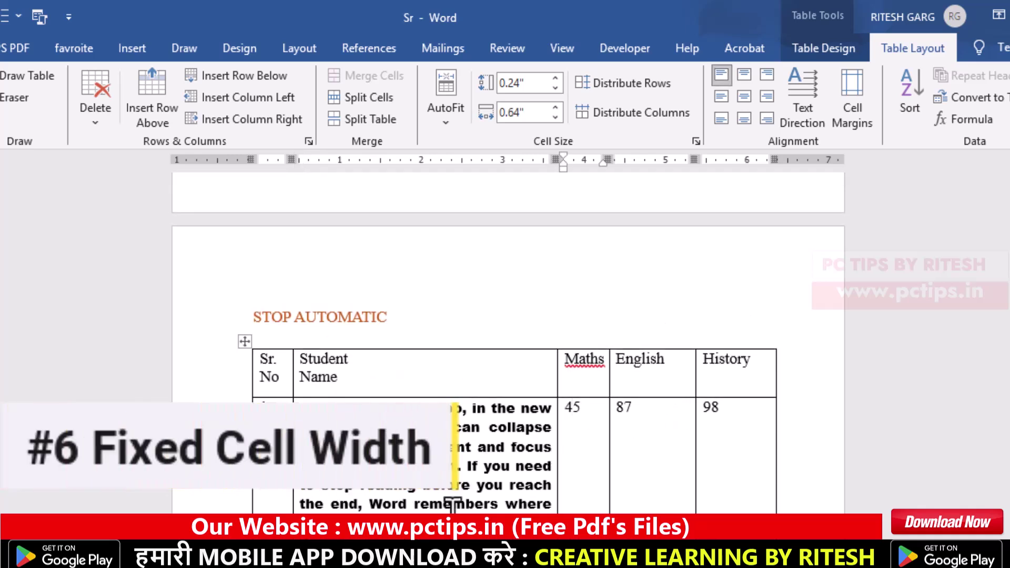
{"action": "left_click_drag", "start_coordinate": [354, 434], "coordinate": [403, 405]}
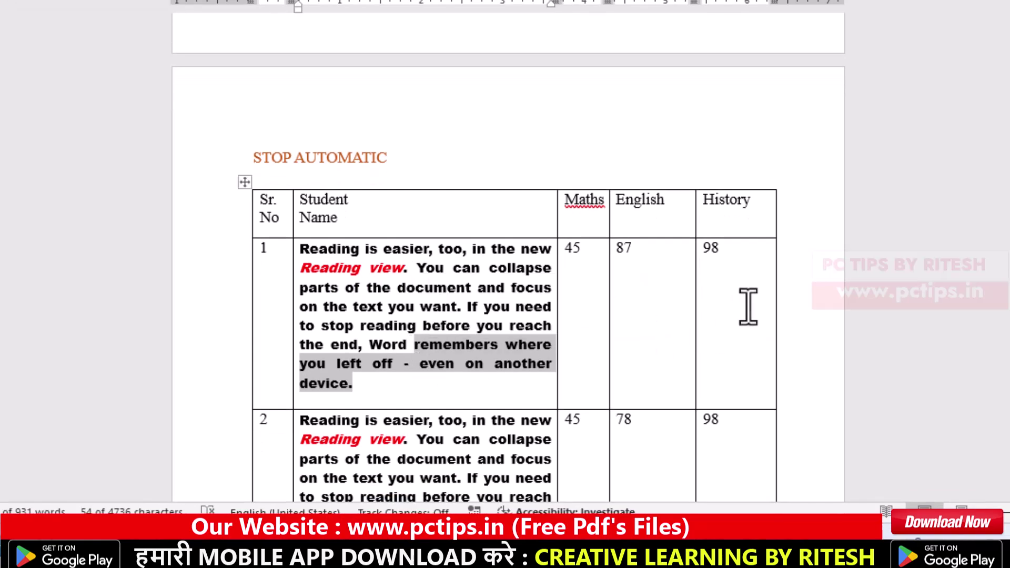
- Paste the sentence into row 1's History cell to watch the columns resize, then undo it
{"action": "left_click_drag", "start_coordinate": [744, 304], "coordinate": [709, 254]}
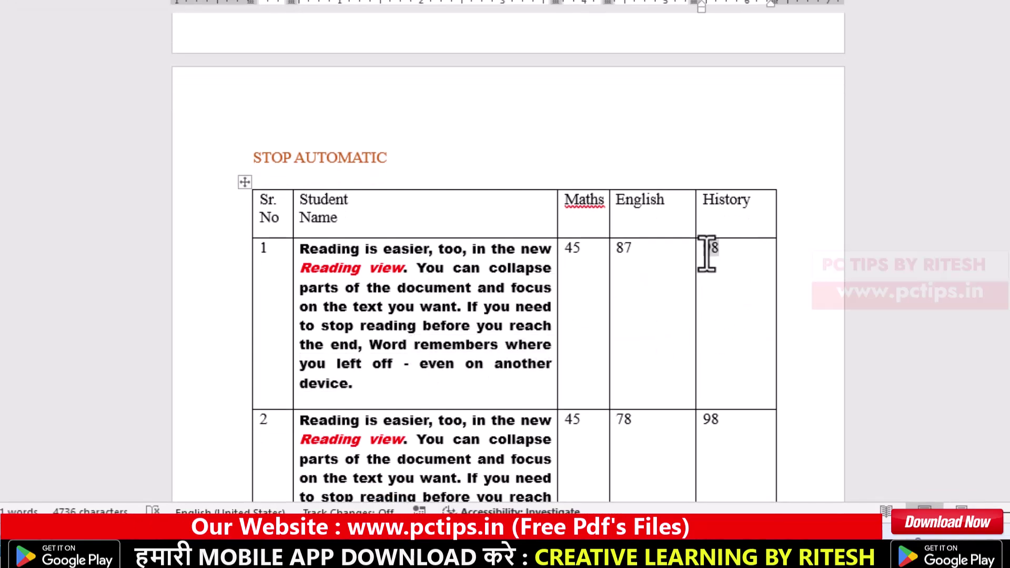
{"action": "type", "text": "remembers where you left off - even on another device."}
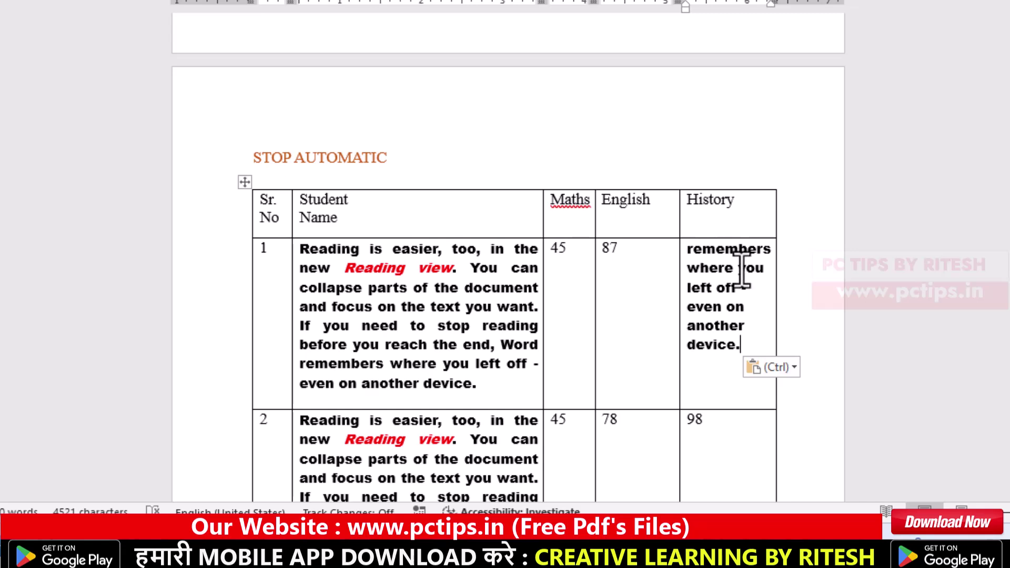
{"action": "scroll", "coordinate": [717, 267], "scroll_direction": "down", "scroll_amount": 2}
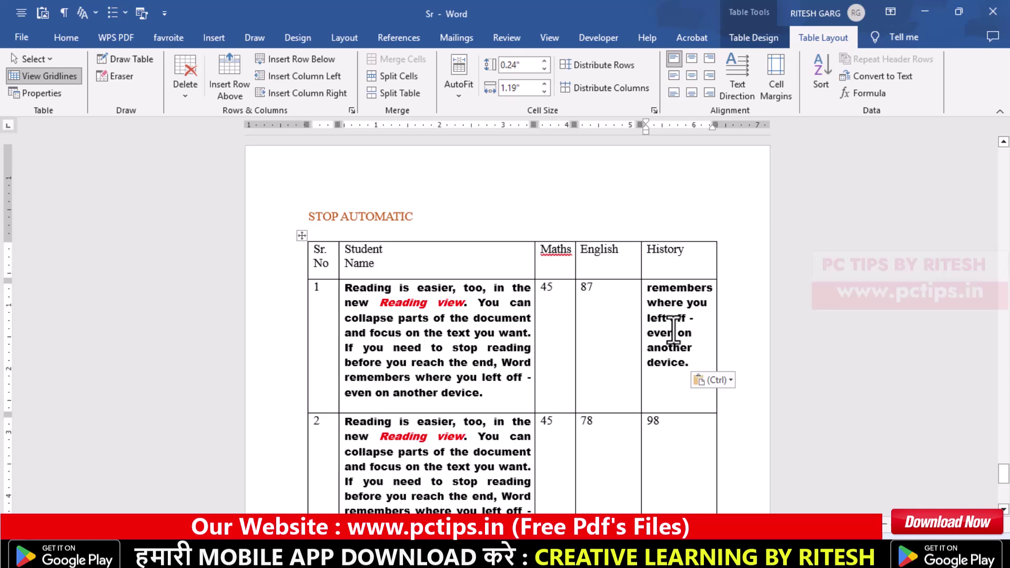
{"action": "key", "text": "ctrl+z"}
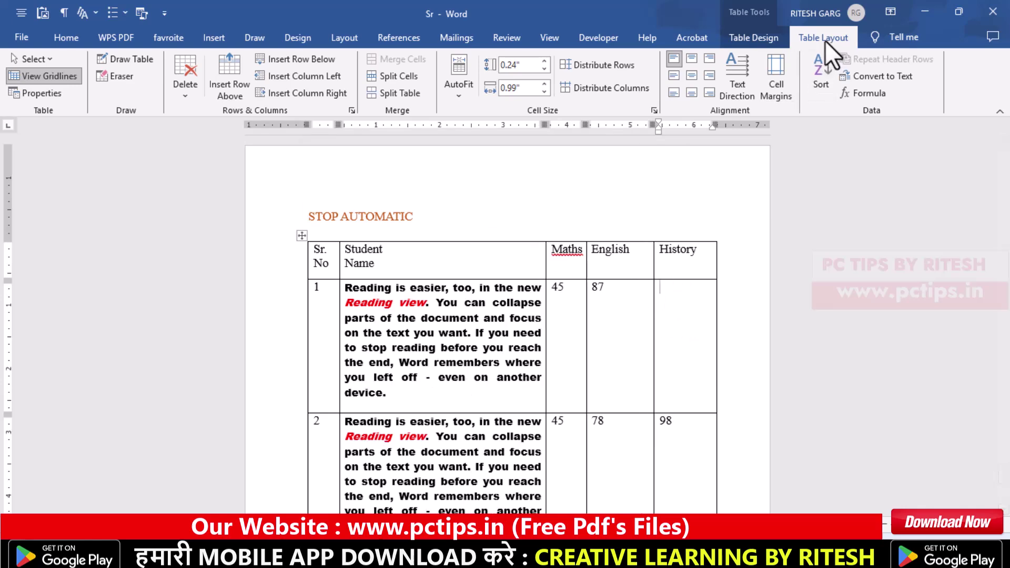
- Uncheck Automatically resize to fit contents in the STOP AUTOMATIC table's Table Properties options
{"action": "left_click", "coordinate": [42, 93]}
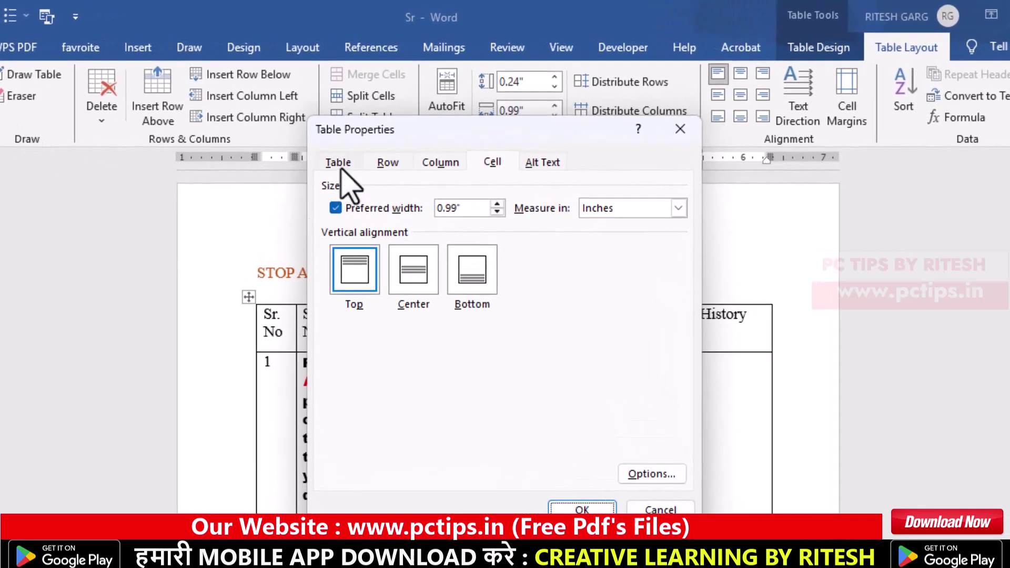
{"action": "left_click", "coordinate": [337, 163]}
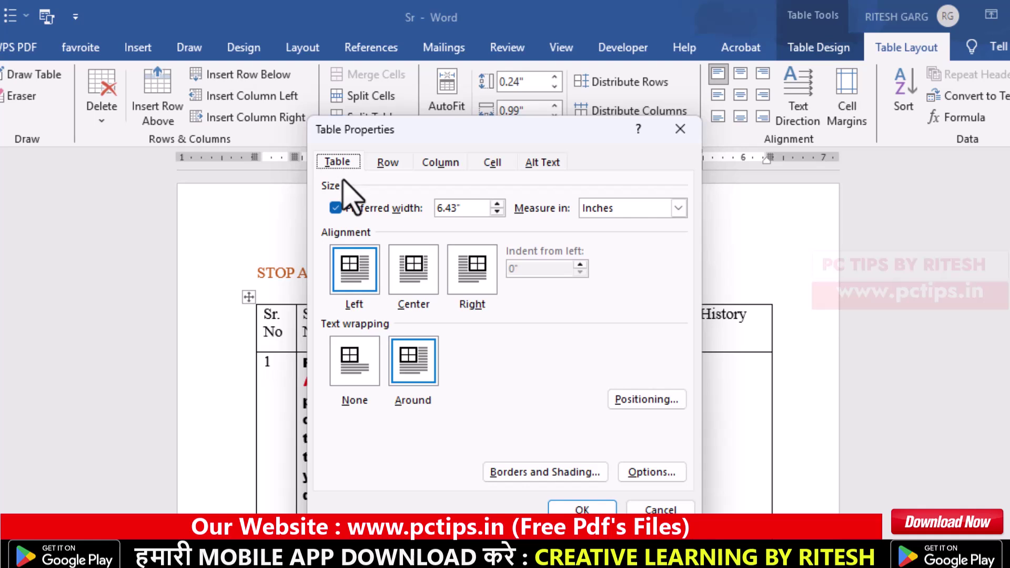
{"action": "left_click", "coordinate": [673, 477]}
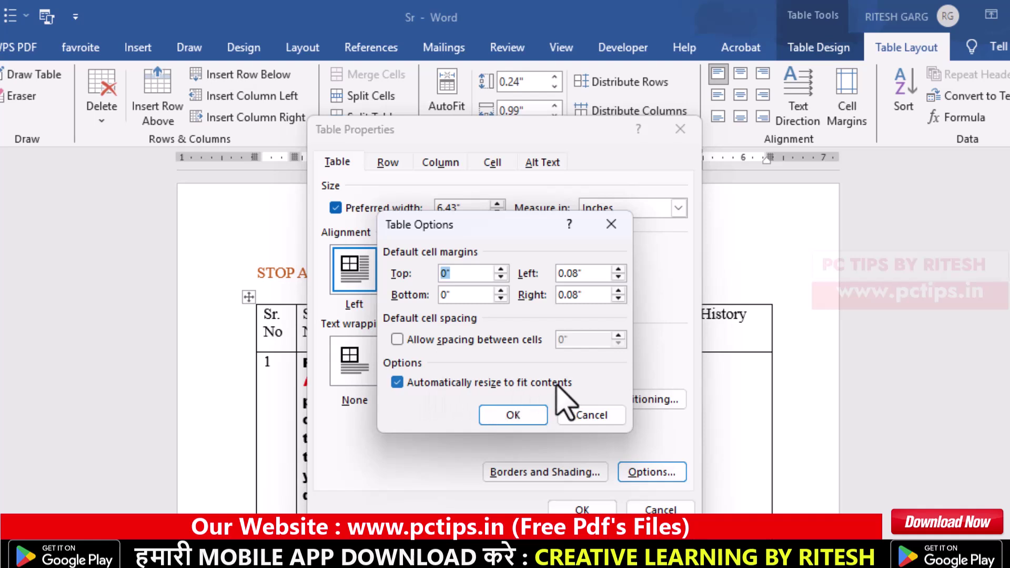
{"action": "left_click", "coordinate": [425, 380]}
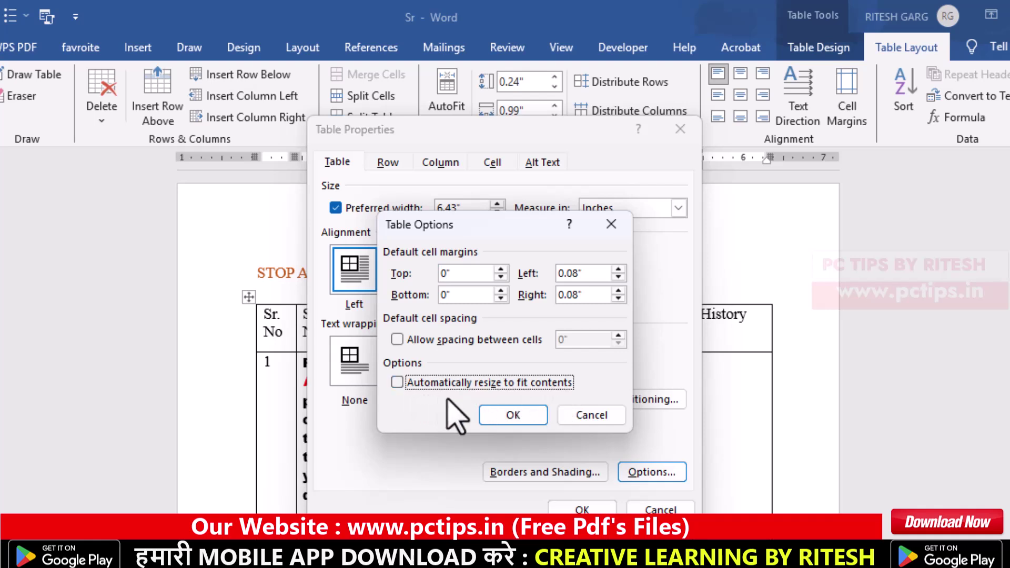
{"action": "left_click", "coordinate": [505, 415]}
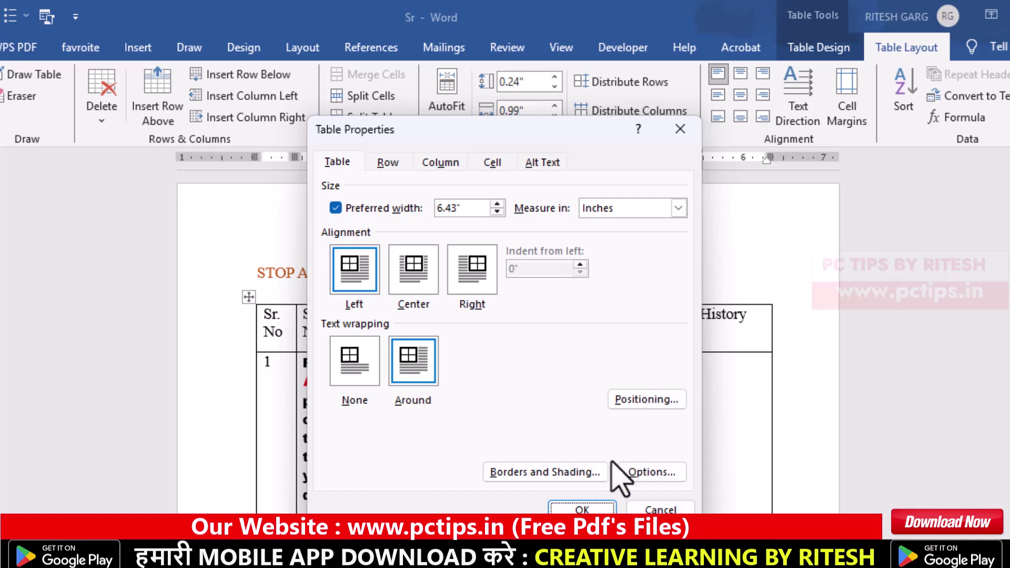
{"action": "left_click", "coordinate": [582, 510]}
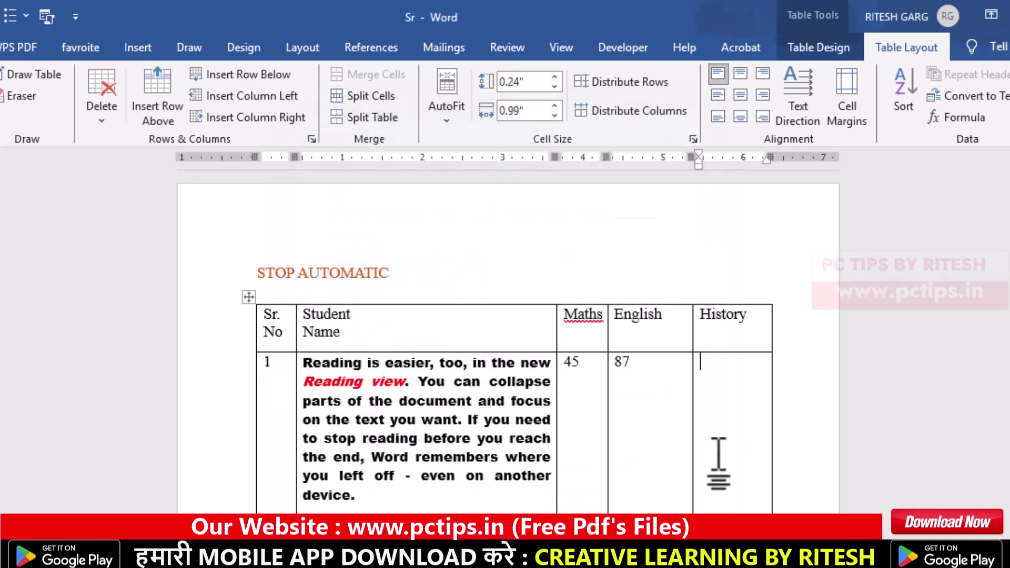
- Paste the sentence into the History cell, then add auto-numbered rows with Tab and the plus sign below row 6
{"action": "left_click", "coordinate": [711, 416]}
{"action": "type", "text": "remembers where you left off - even on another device."}
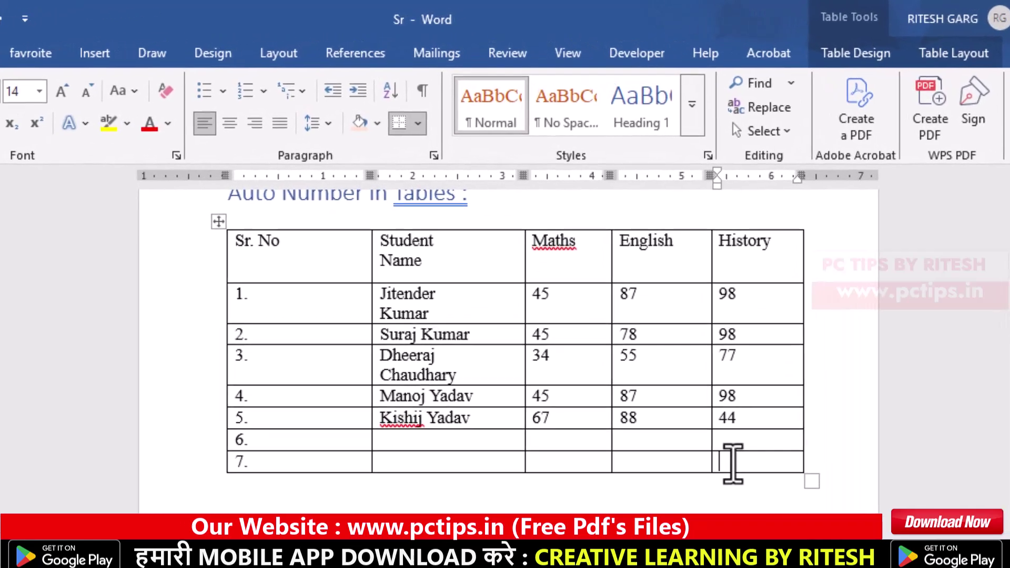
{"action": "left_click", "coordinate": [668, 328]}
{"action": "key", "text": "Tab"}
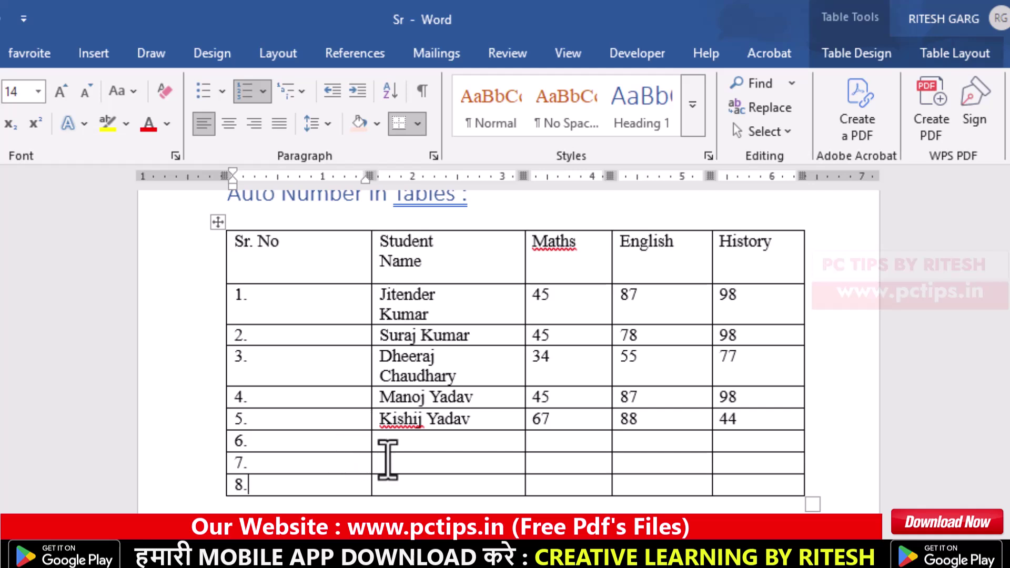
{"action": "mouse_move", "coordinate": [223, 452]}
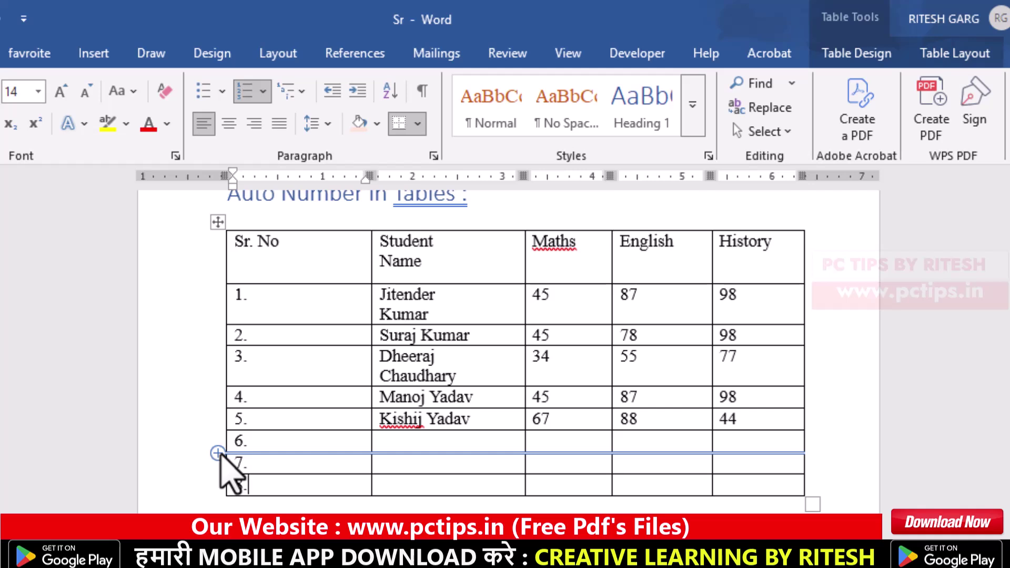
{"action": "left_click", "coordinate": [217, 453]}
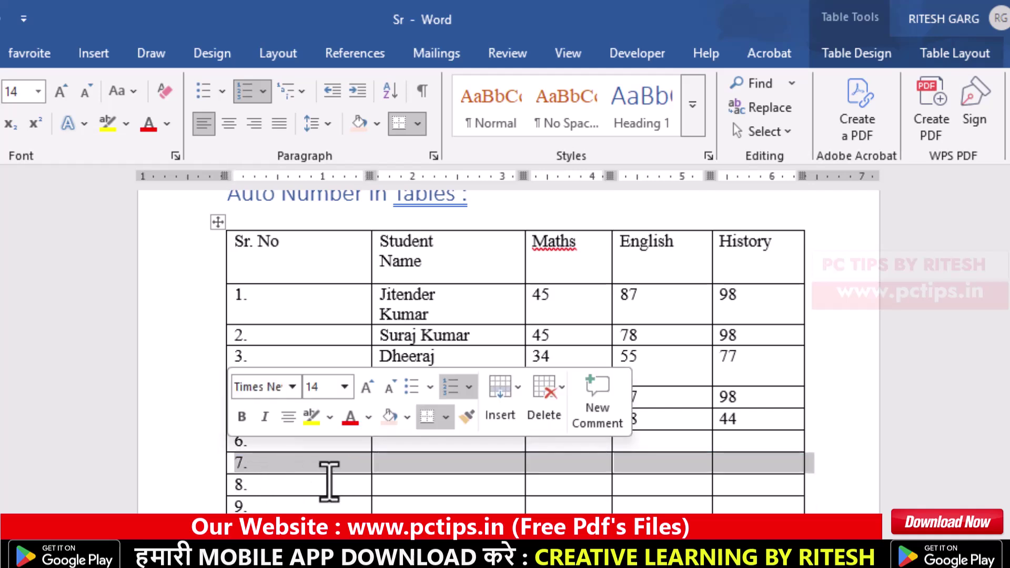
{"action": "left_click", "coordinate": [475, 485]}
{"action": "scroll", "coordinate": [492, 416], "scroll_direction": "up", "scroll_amount": 3}
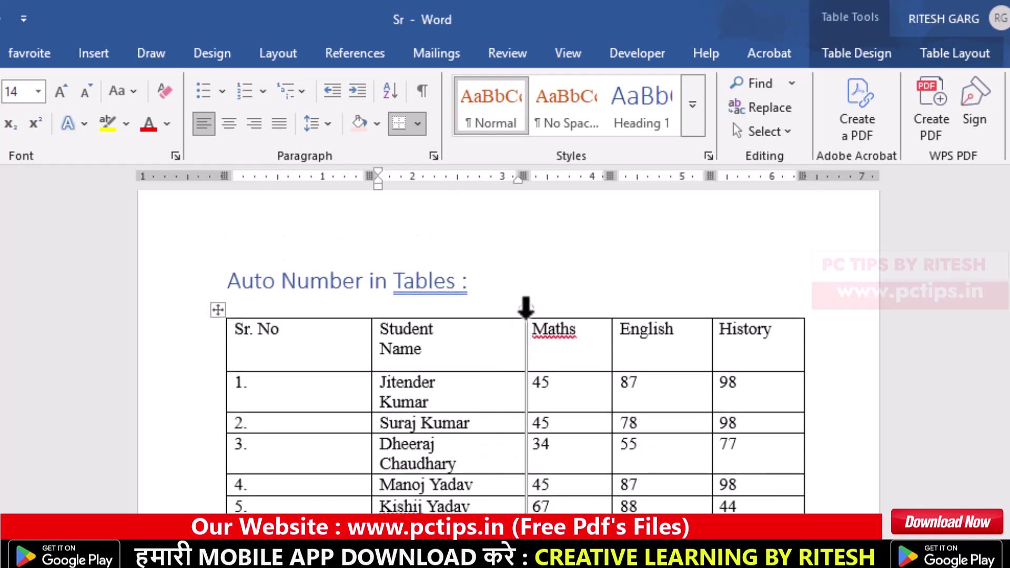
{"action": "mouse_move", "coordinate": [526, 311]}
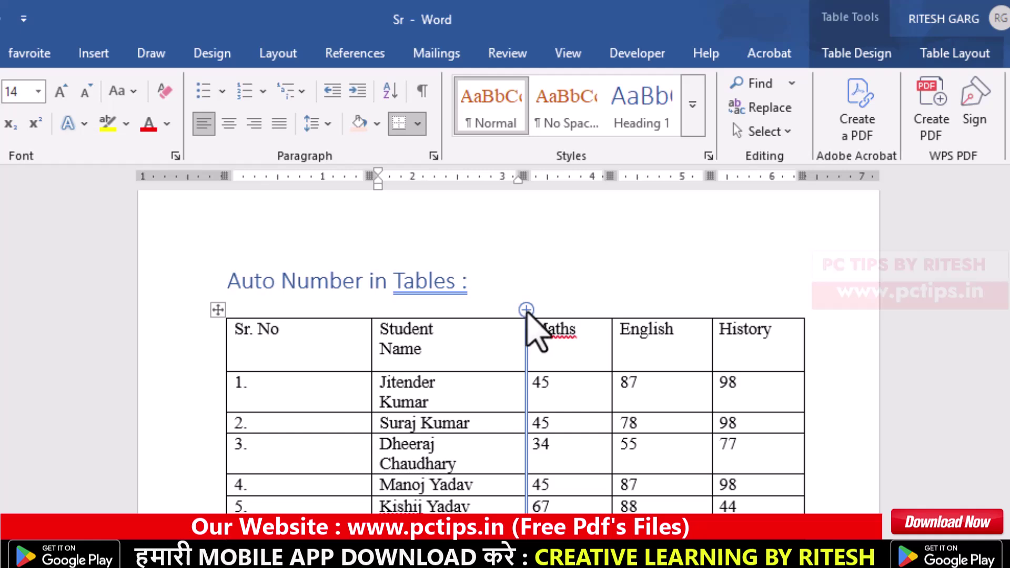
- Insert a blank column before Maths, then select the header and first row from Sr. No to English
{"action": "left_click", "coordinate": [526, 309]}
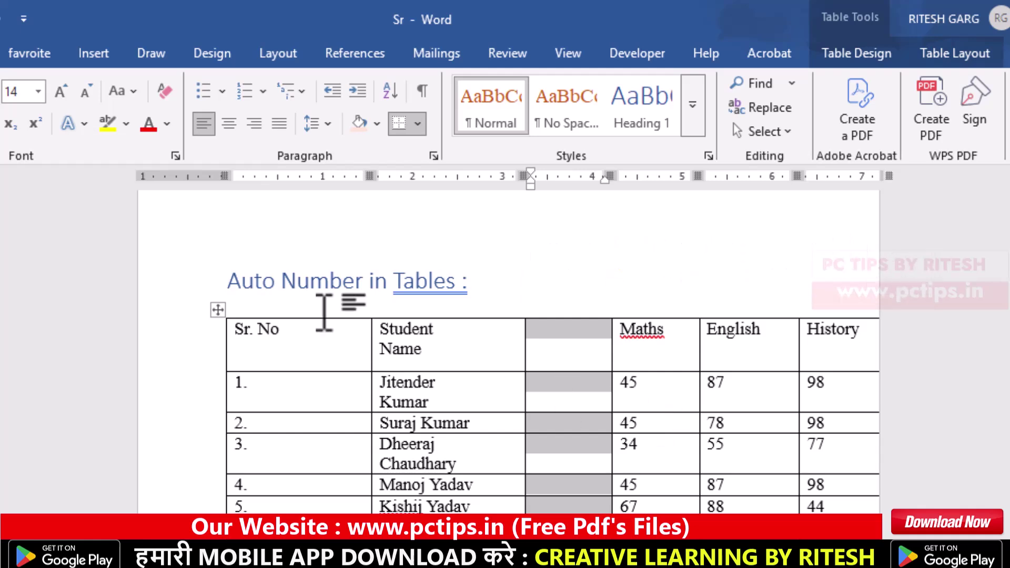
{"action": "mouse_move", "coordinate": [316, 338]}
{"action": "left_mouse_down"}
{"action": "mouse_move", "coordinate": [775, 405]}
{"action": "mouse_move", "coordinate": [818, 476]}
{"action": "left_mouse_up"}
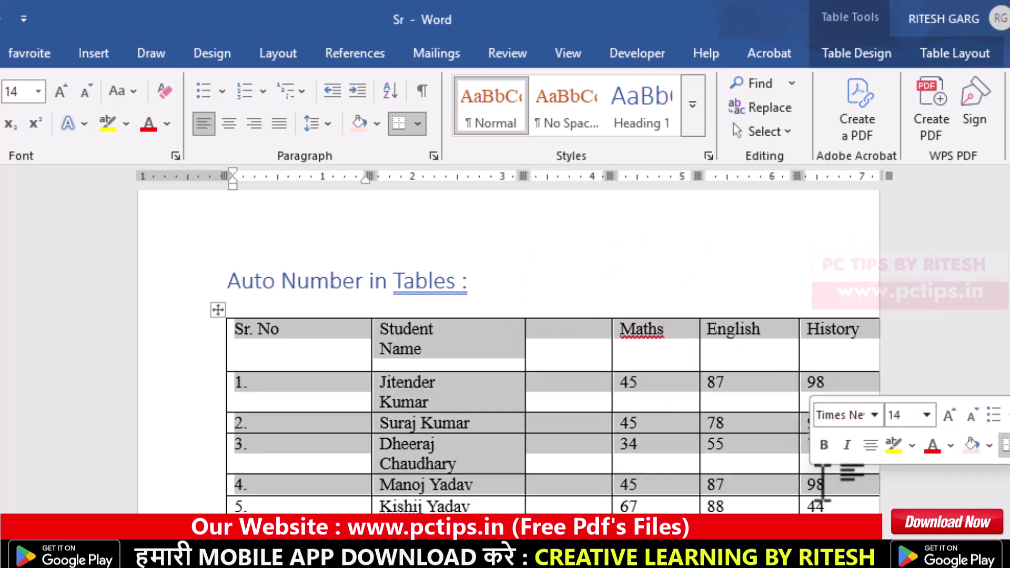